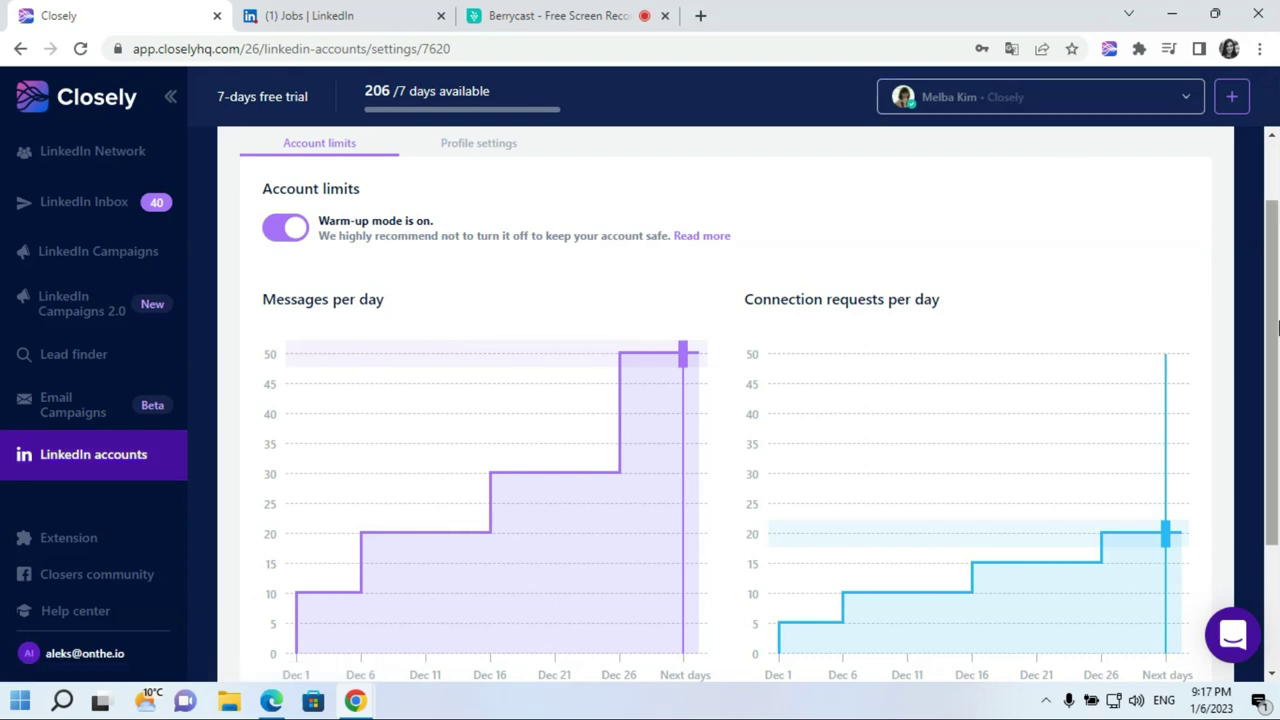
- Review the LinkedIn account's daily message and connection request limits and its warm-up mode setting
drag(1275, 370, 1275, 490)
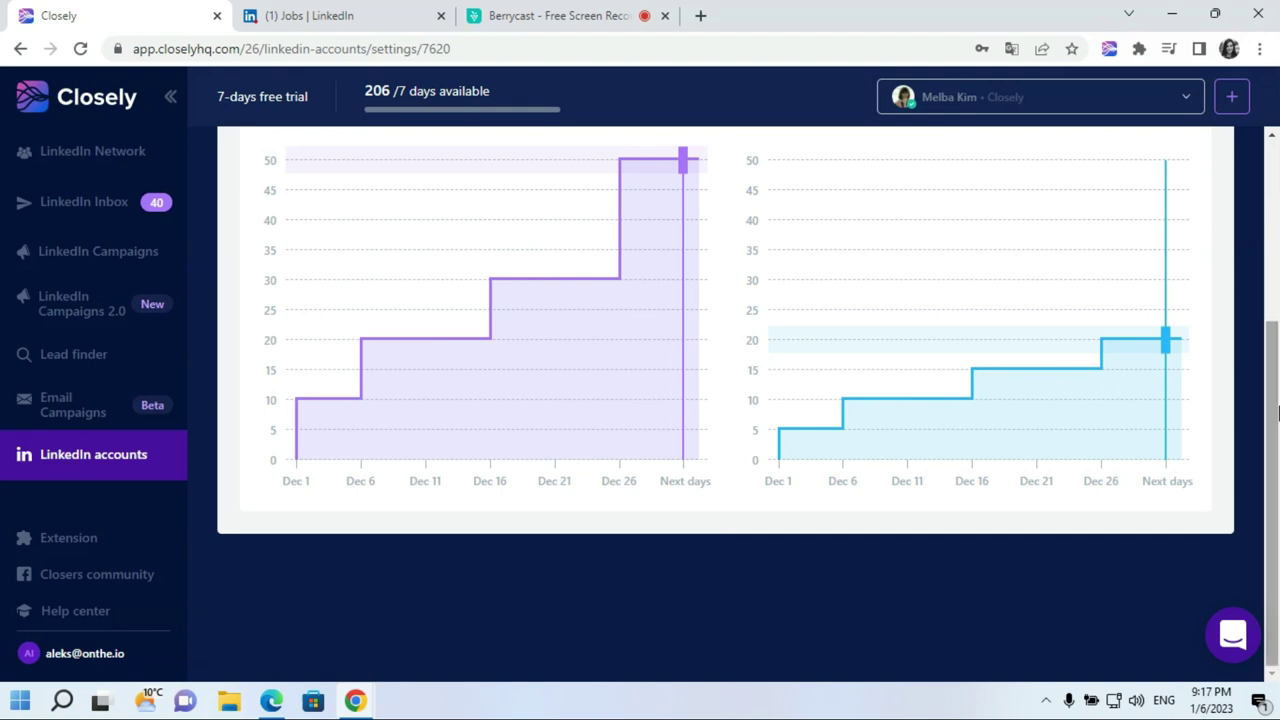
scroll(549, 360, up, 3)
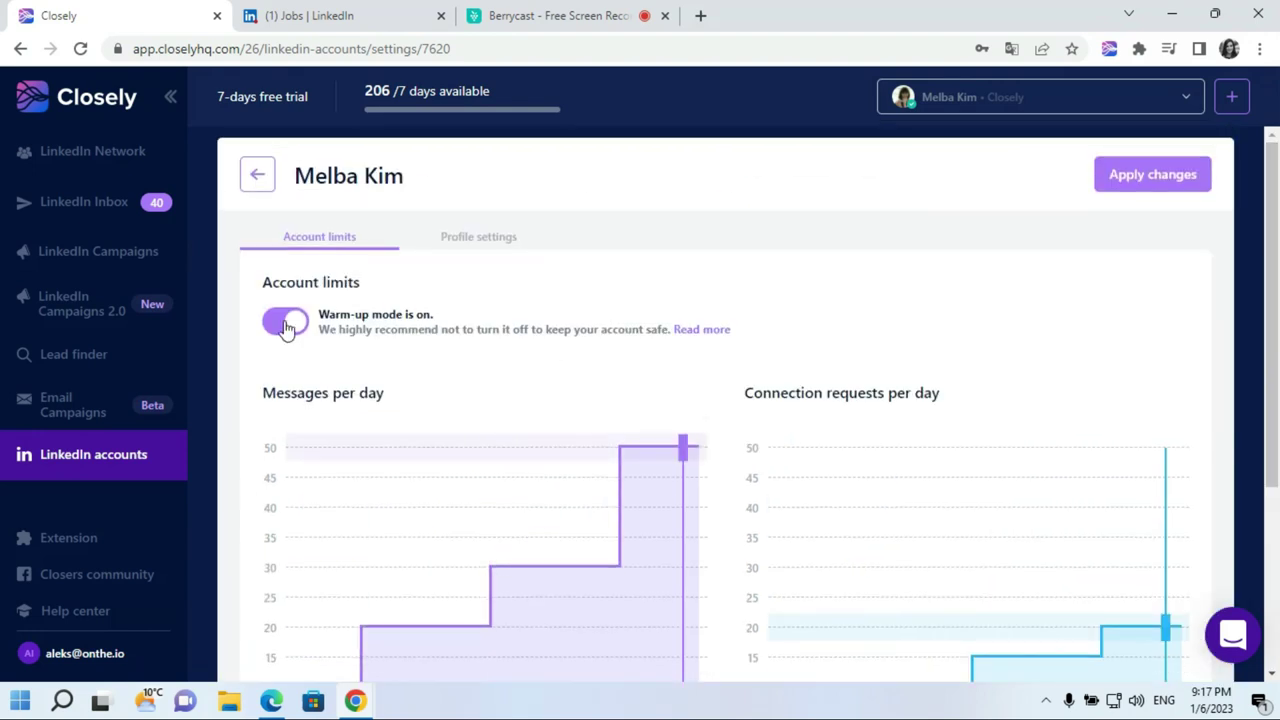
click(286, 321)
- Review the account's profile settings, including timezone, working days and working hours, and view the list of connected LinkedIn accounts
click(478, 236)
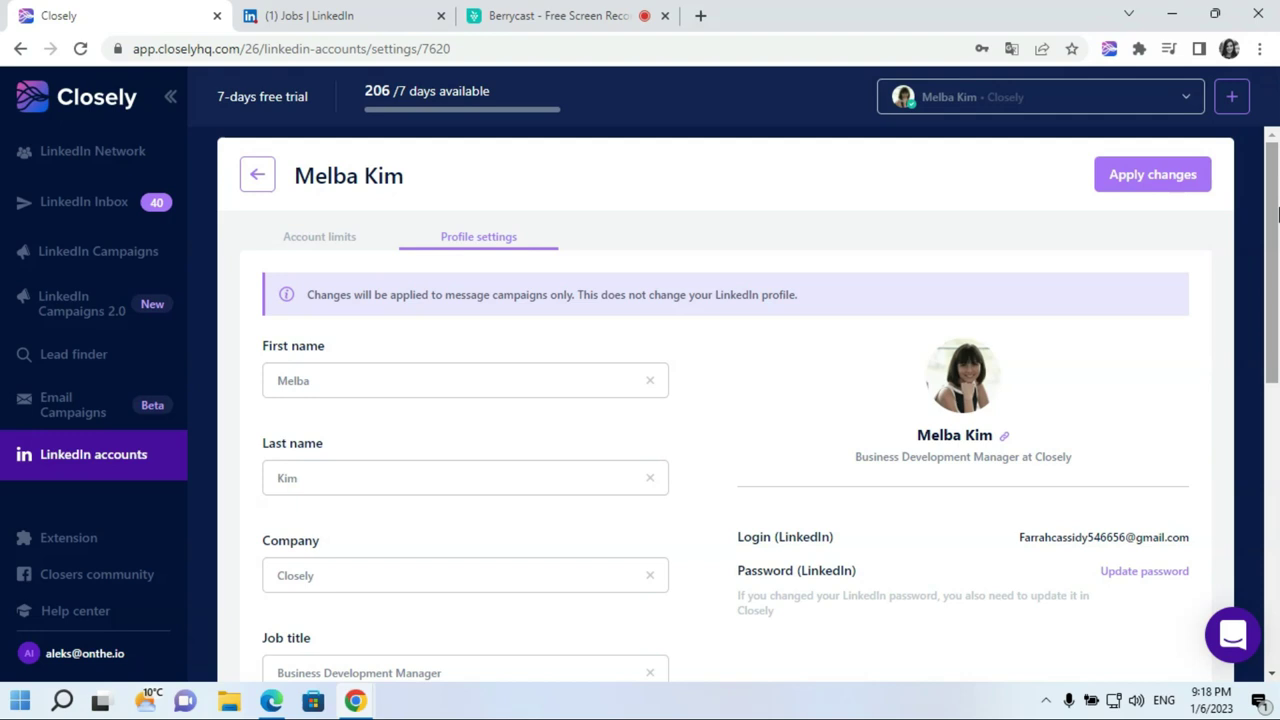
drag(1277, 213, 1277, 452)
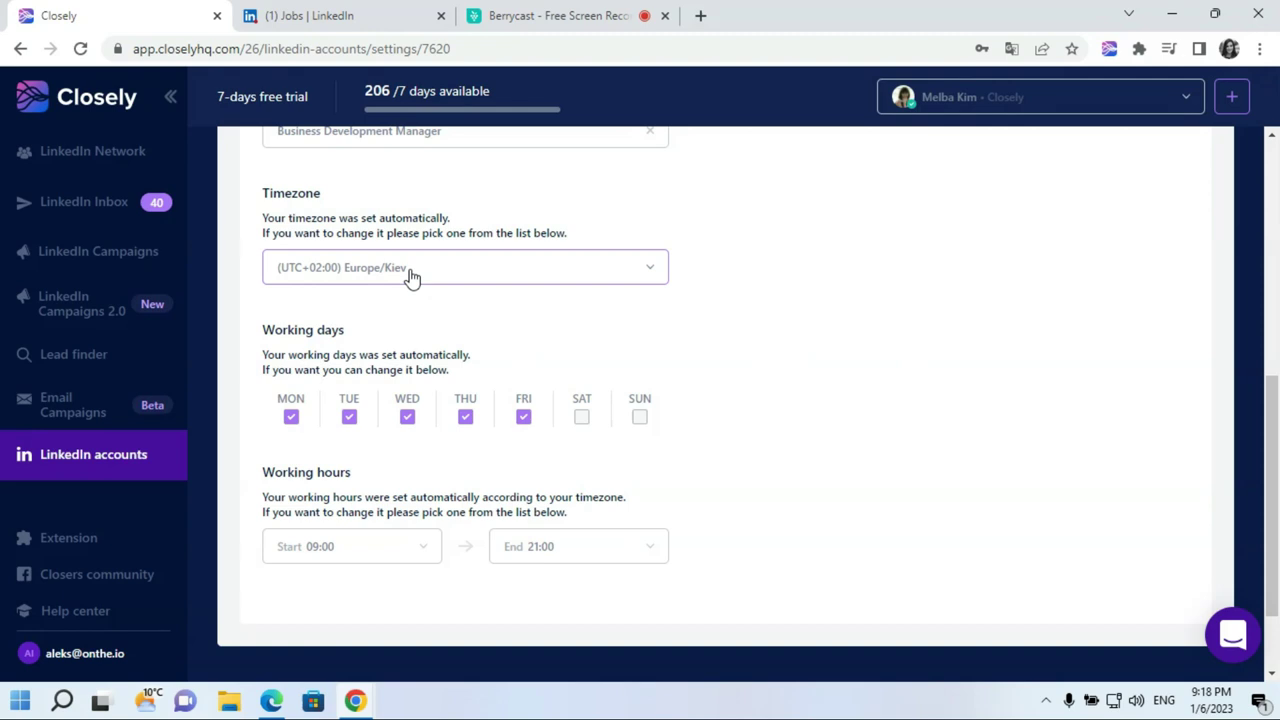
scroll(410, 277, up, 5)
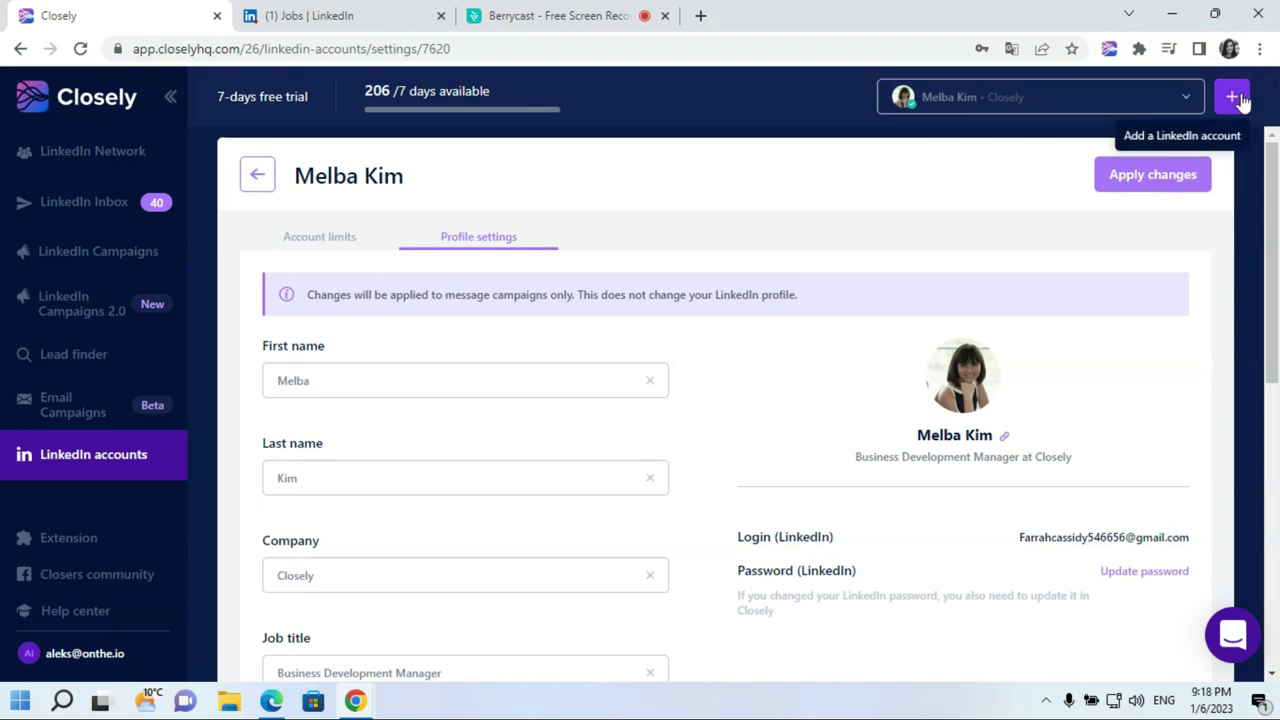
click(1134, 106)
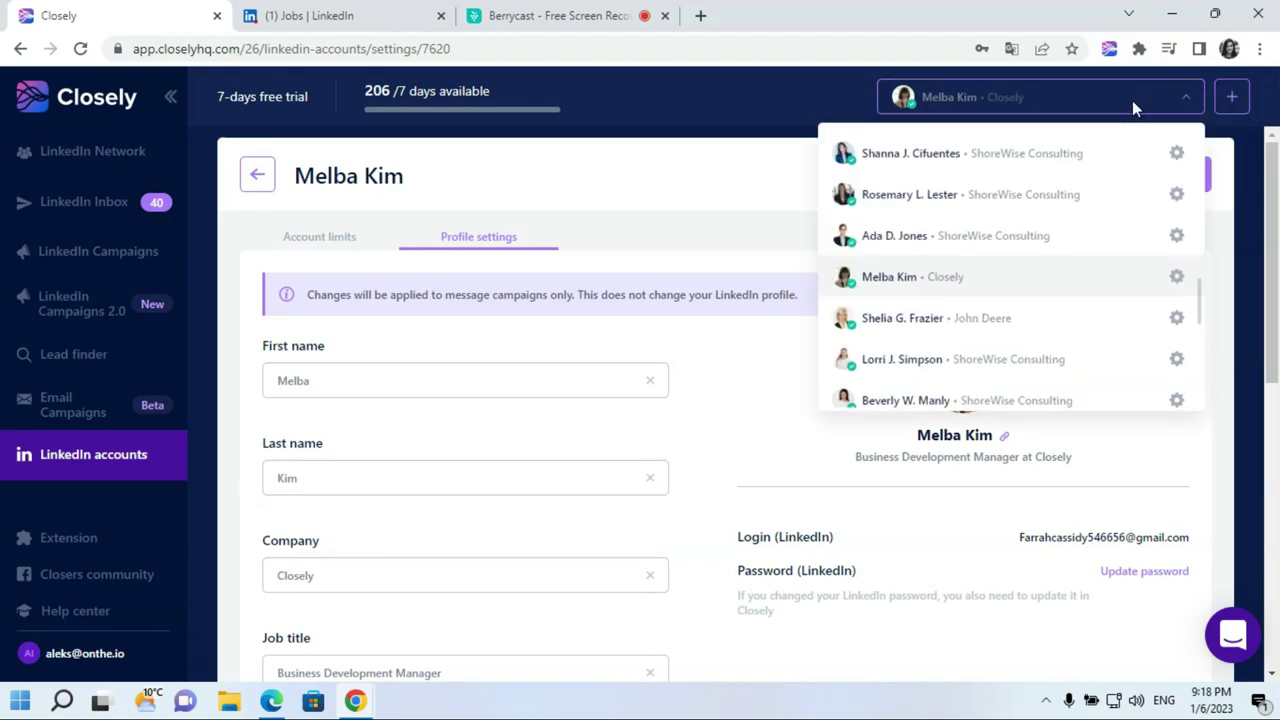
click(708, 133)
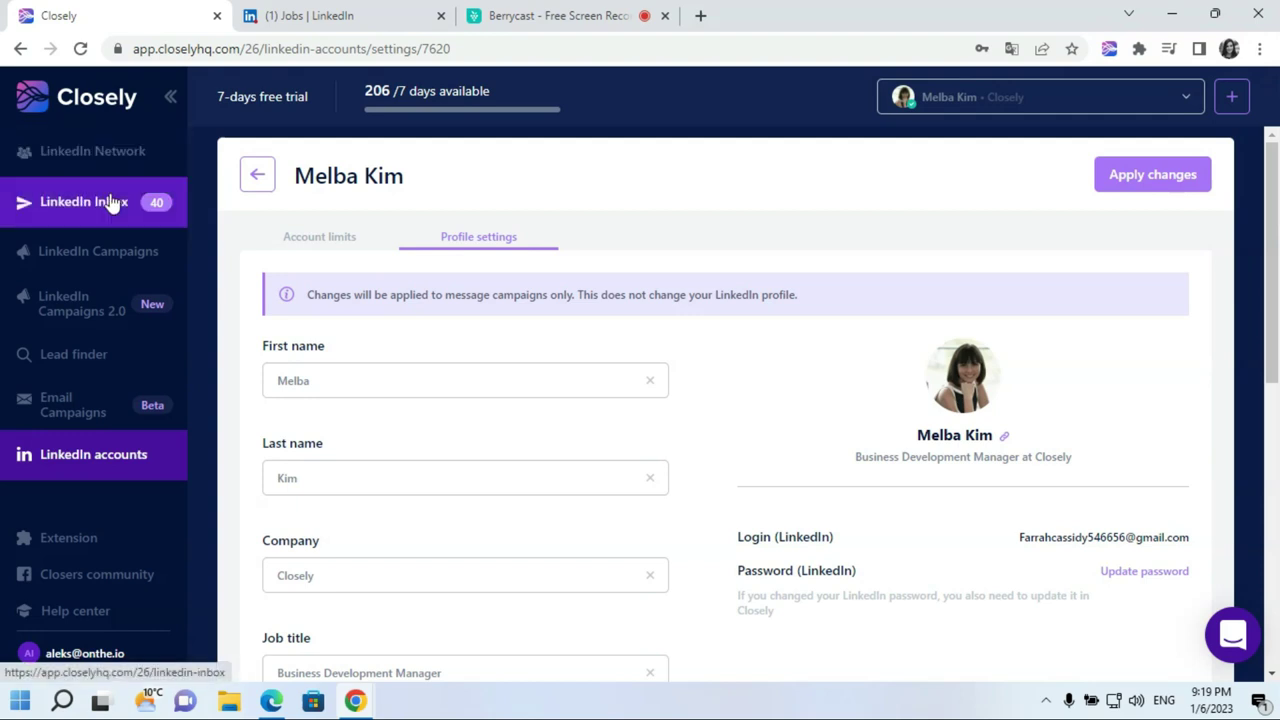
- In Lead finder, select all people on the results page for IBM directors, then all contacts on the page of the saved Insurance list
click(110, 355)
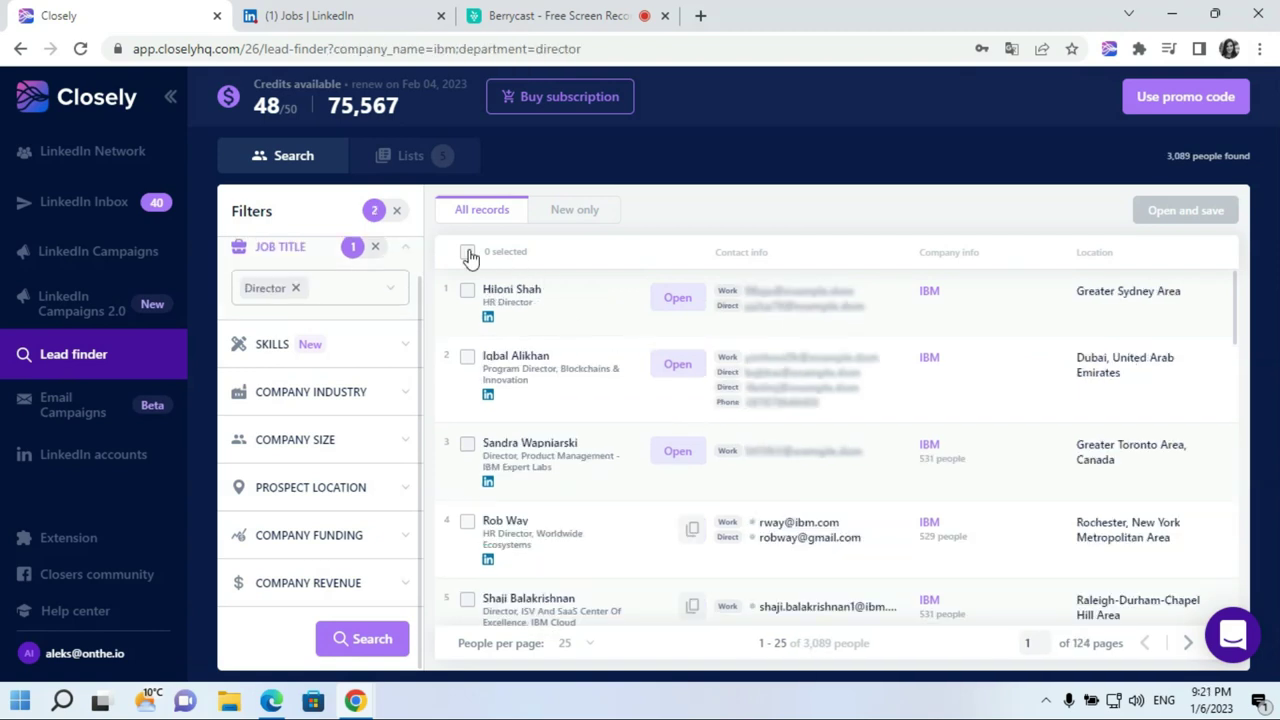
click(468, 254)
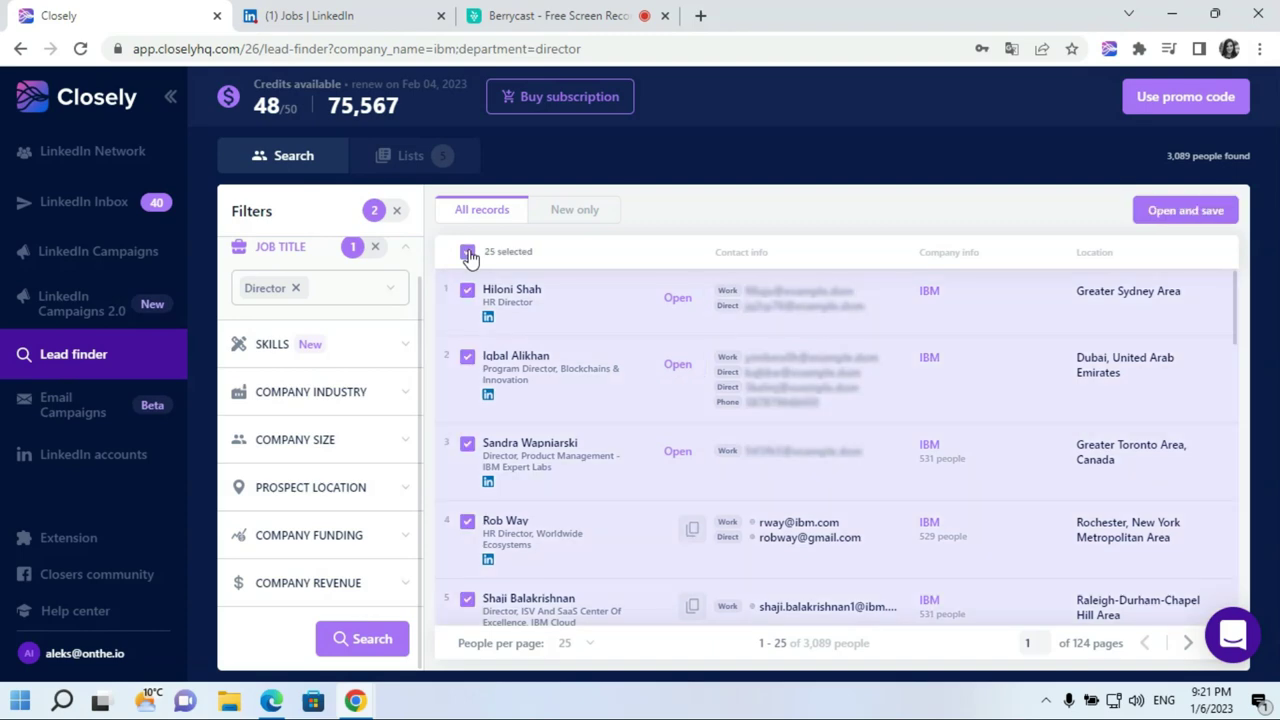
click(399, 157)
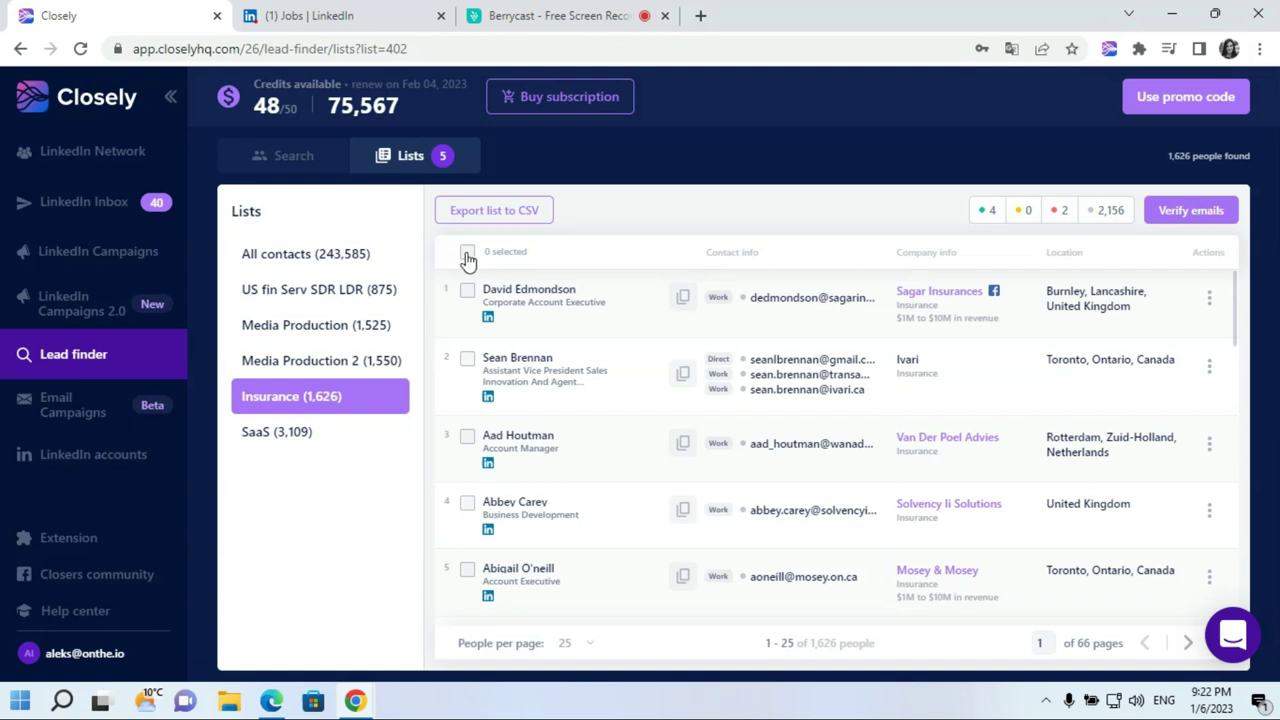
click(467, 258)
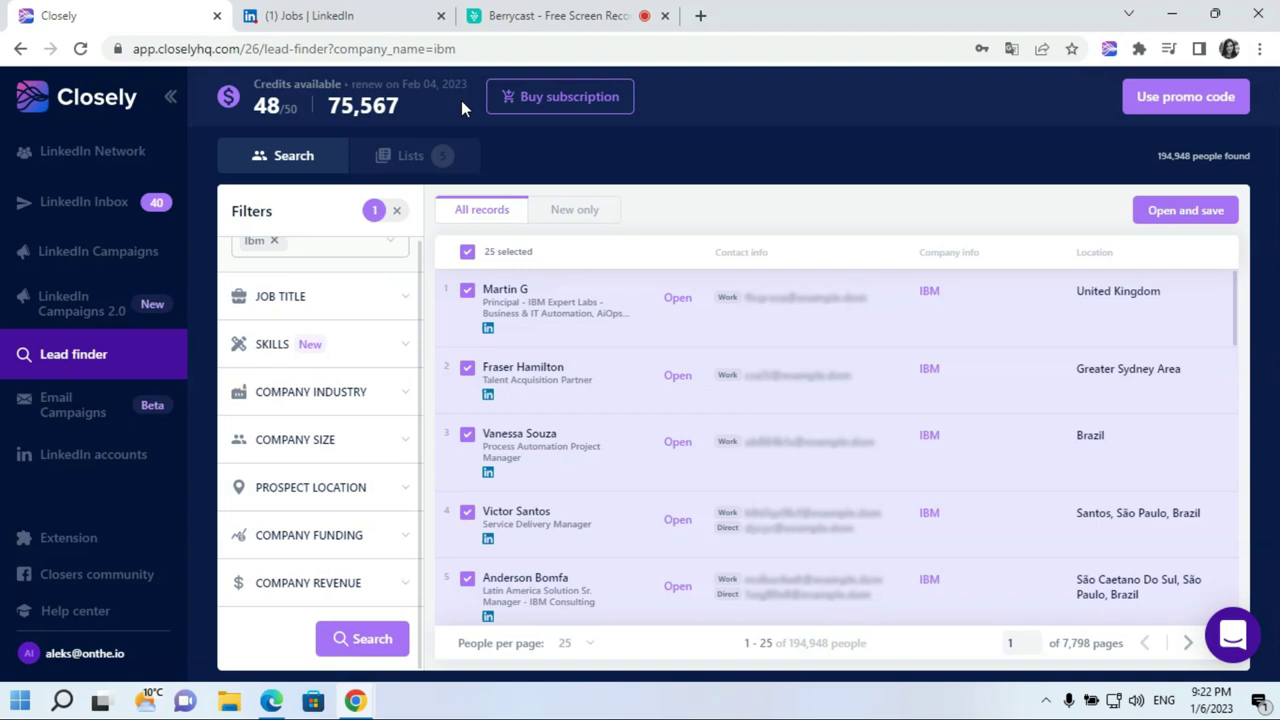
- Examine the Gmail sending account's settings under Email Campaigns, including its daily limit, sending time and time zone
click(72, 418)
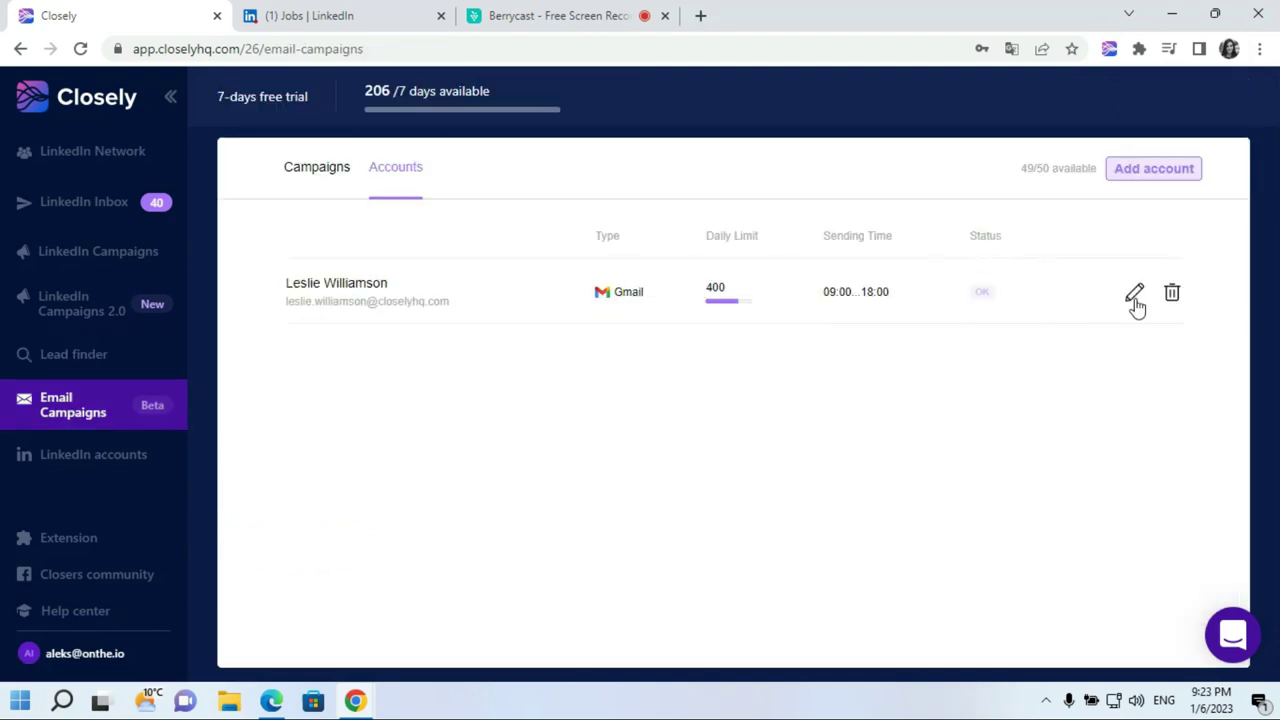
click(1134, 296)
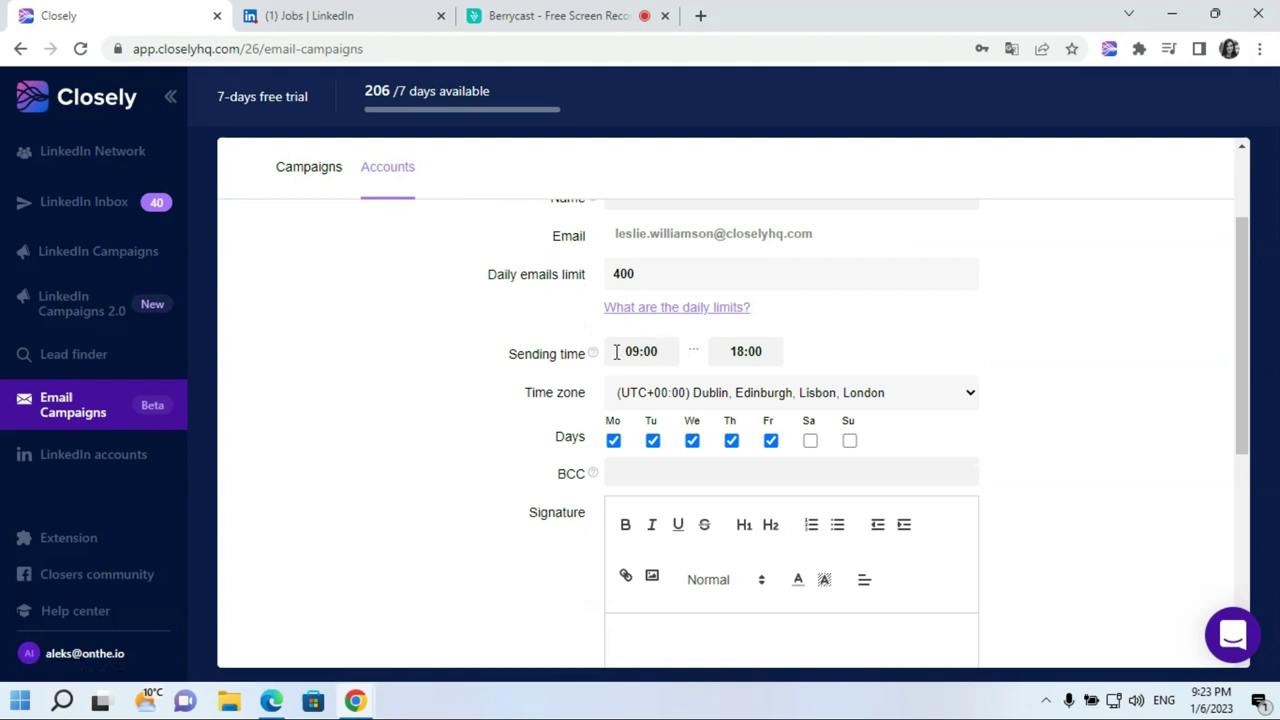
click(643, 392)
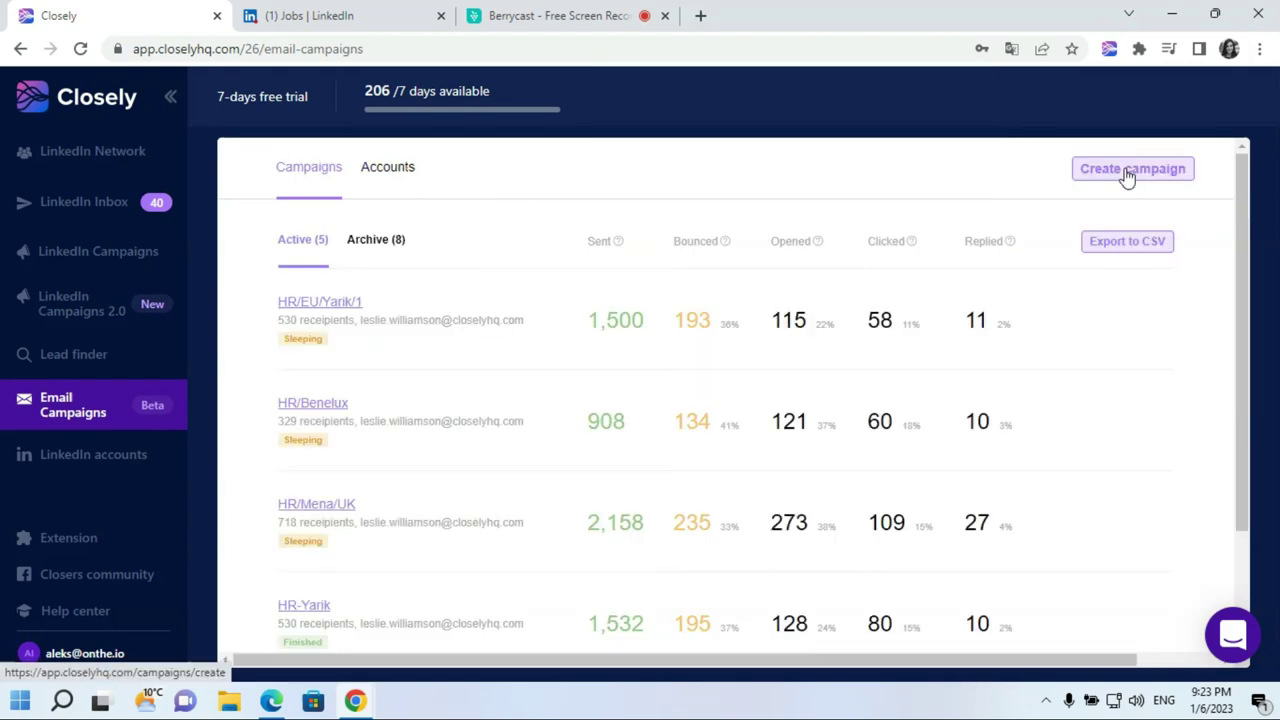
- Create an email campaign named 1 with the available sender address and choose the lead-finder_export file for its recipients
click(1127, 176)
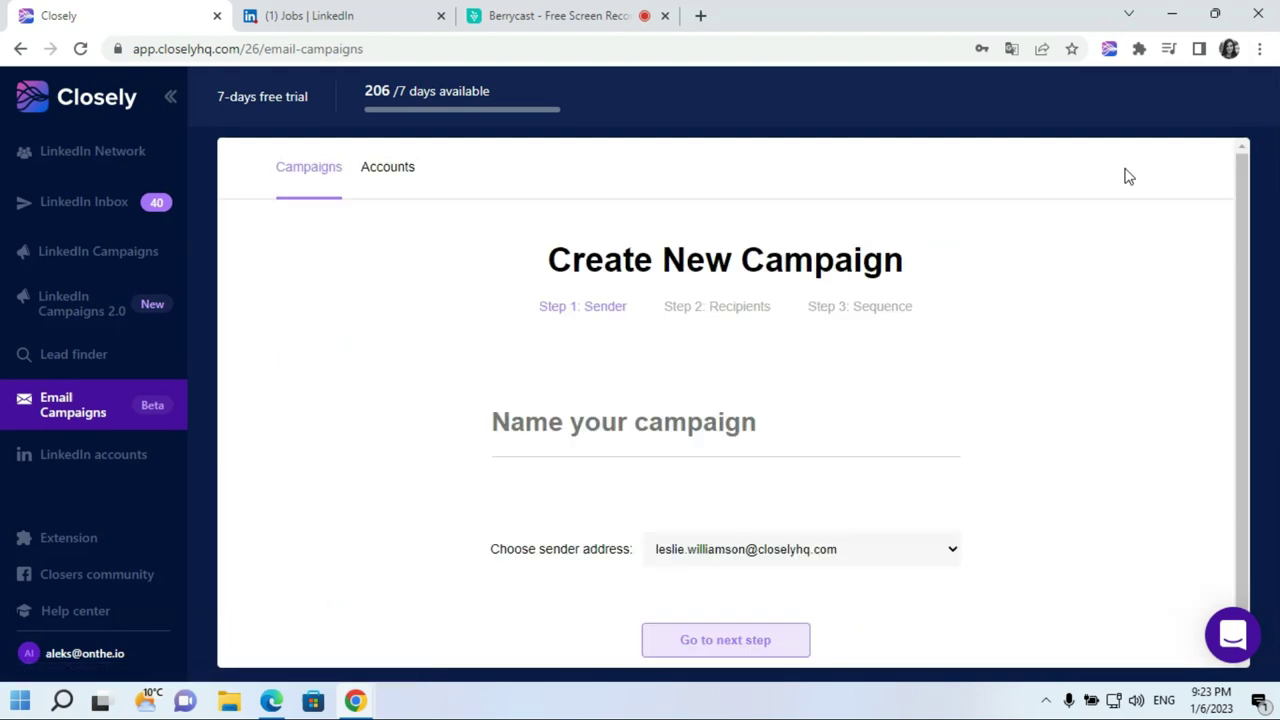
click(627, 443)
text(1)
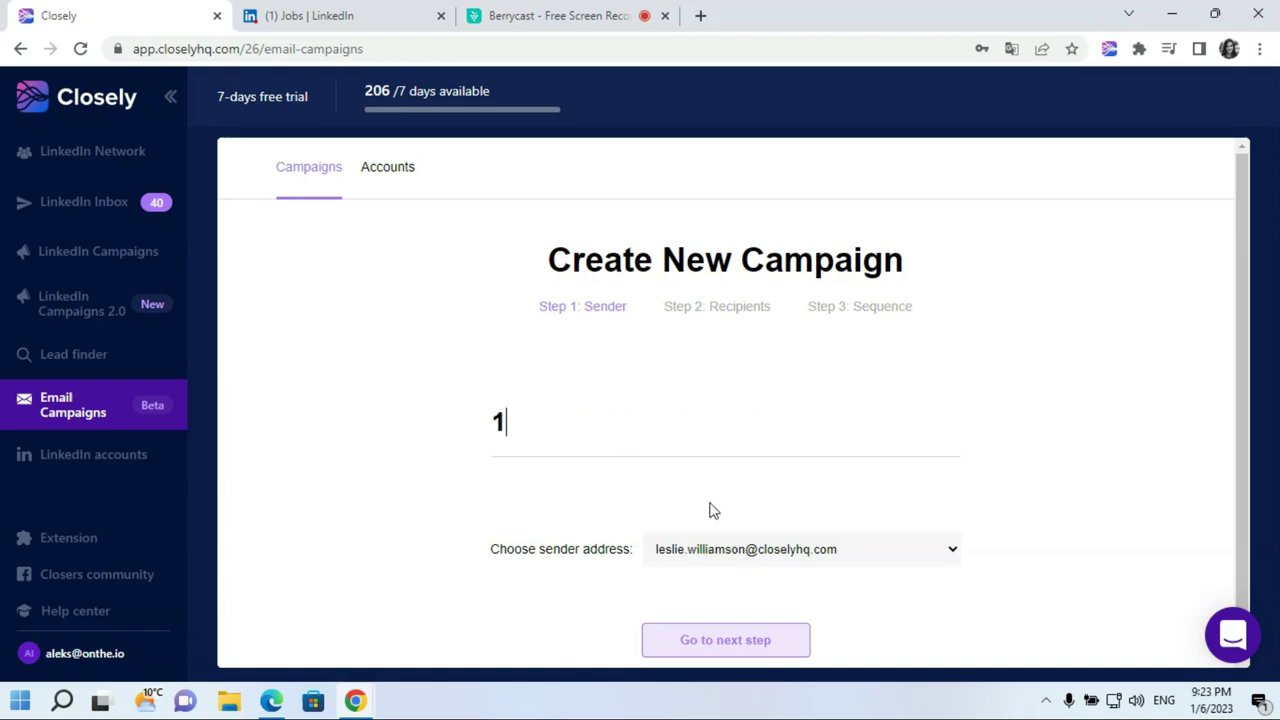
click(770, 558)
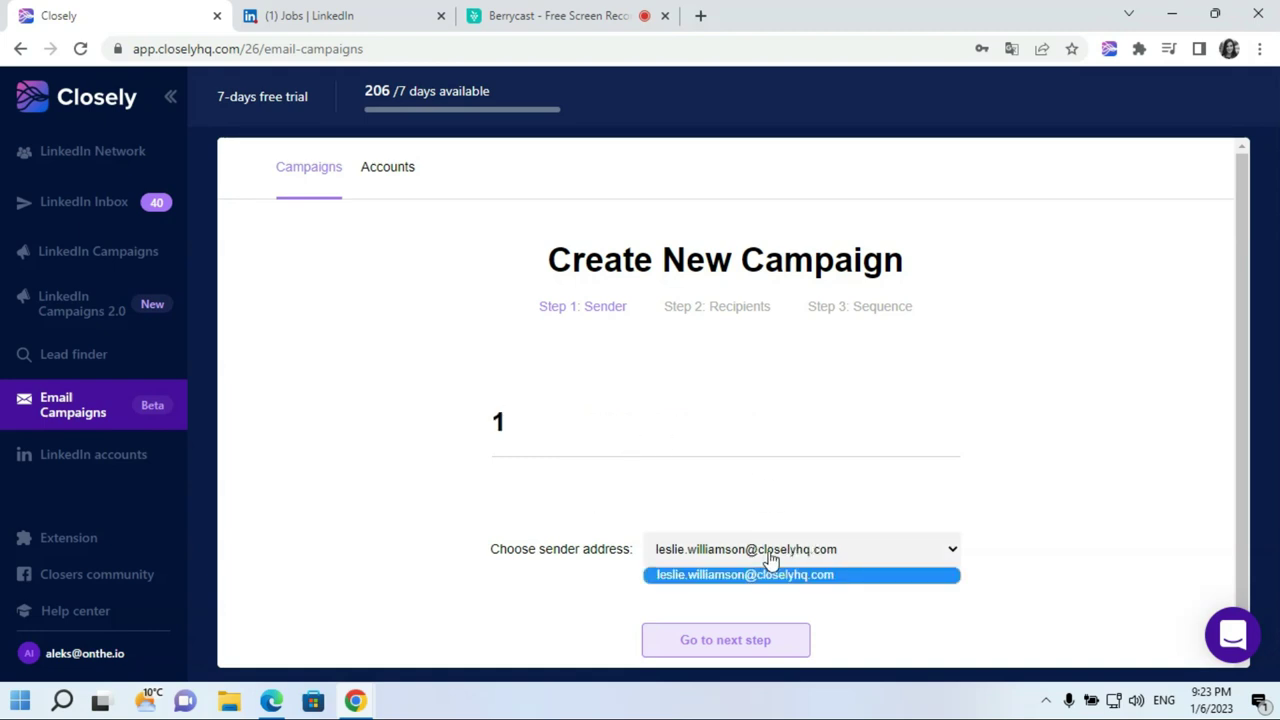
click(1057, 534)
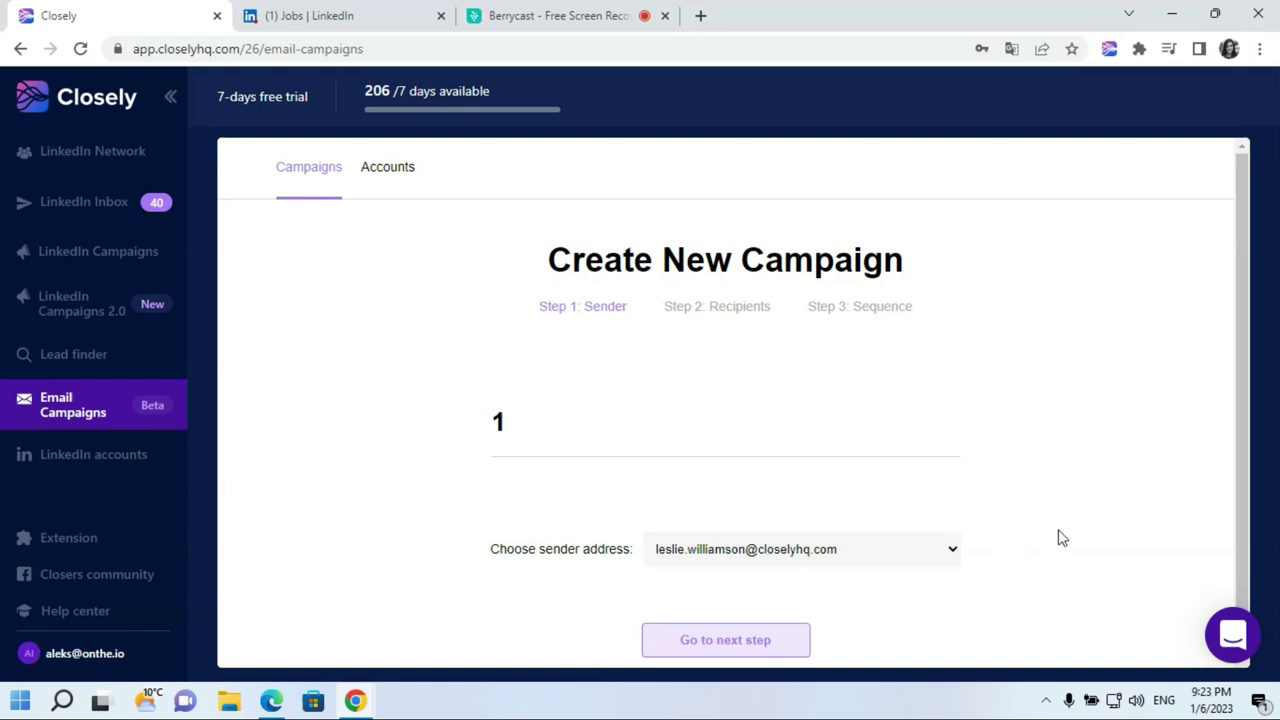
click(678, 645)
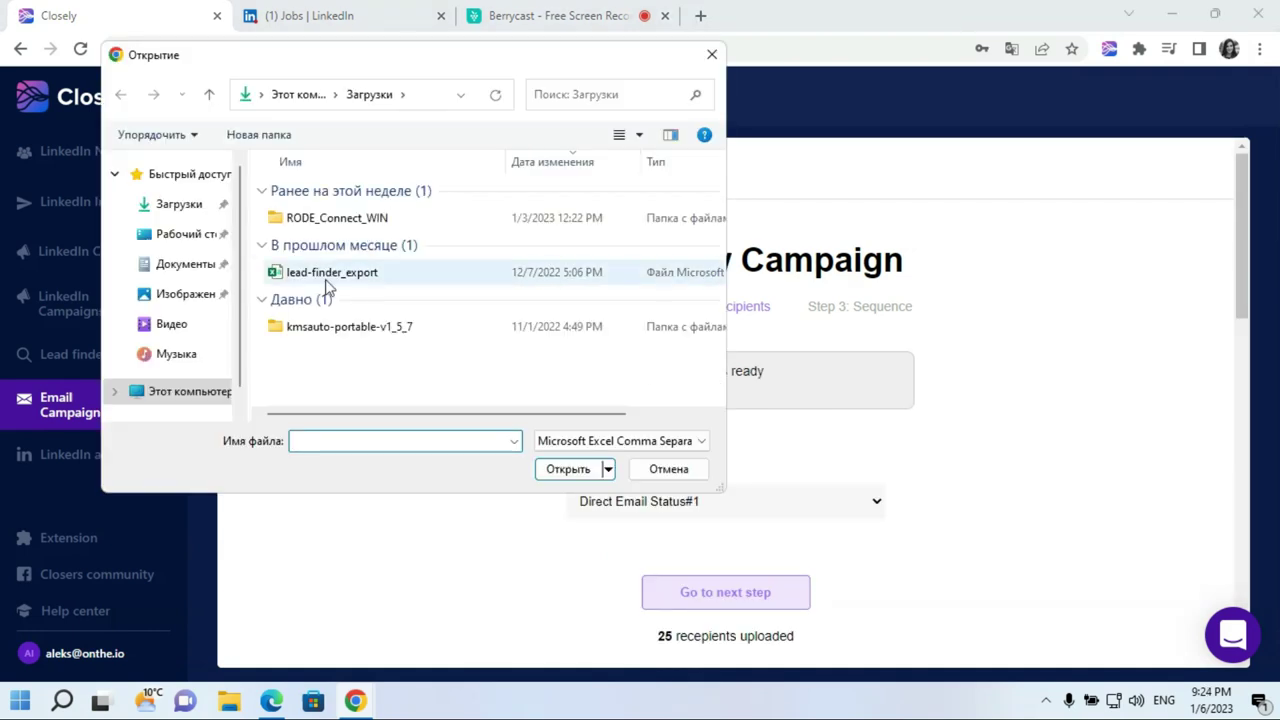
click(320, 286)
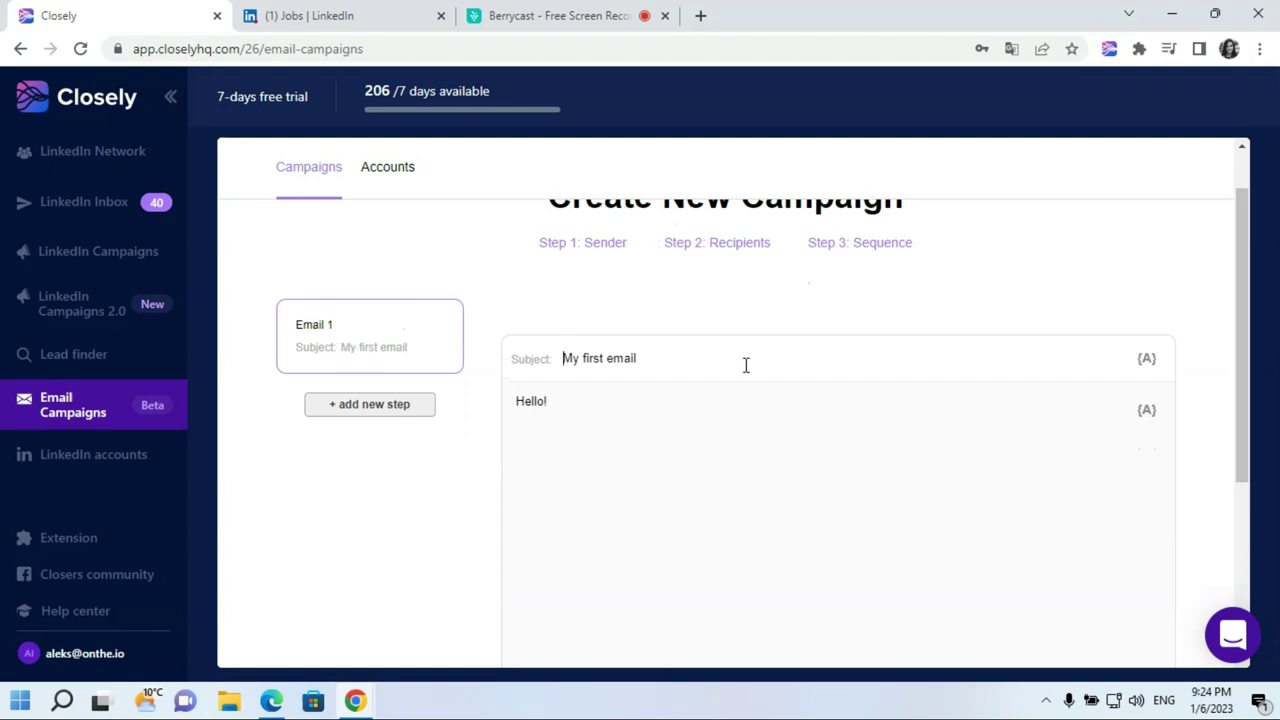
- Insert the variable {Full Name:Fallback phrase} into the subject and body of Email 1 and launch the campaign
click(1146, 362)
click(928, 402)
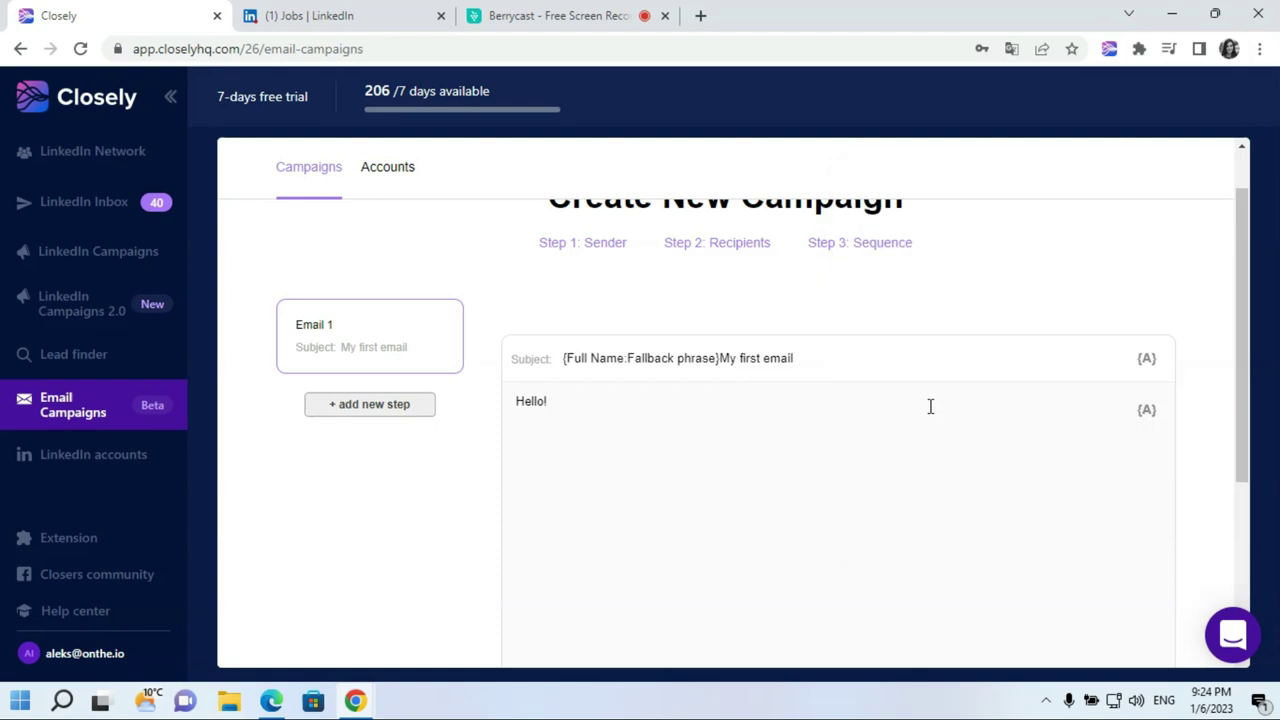
click(606, 434)
text({Full Name:Fallback phrase})
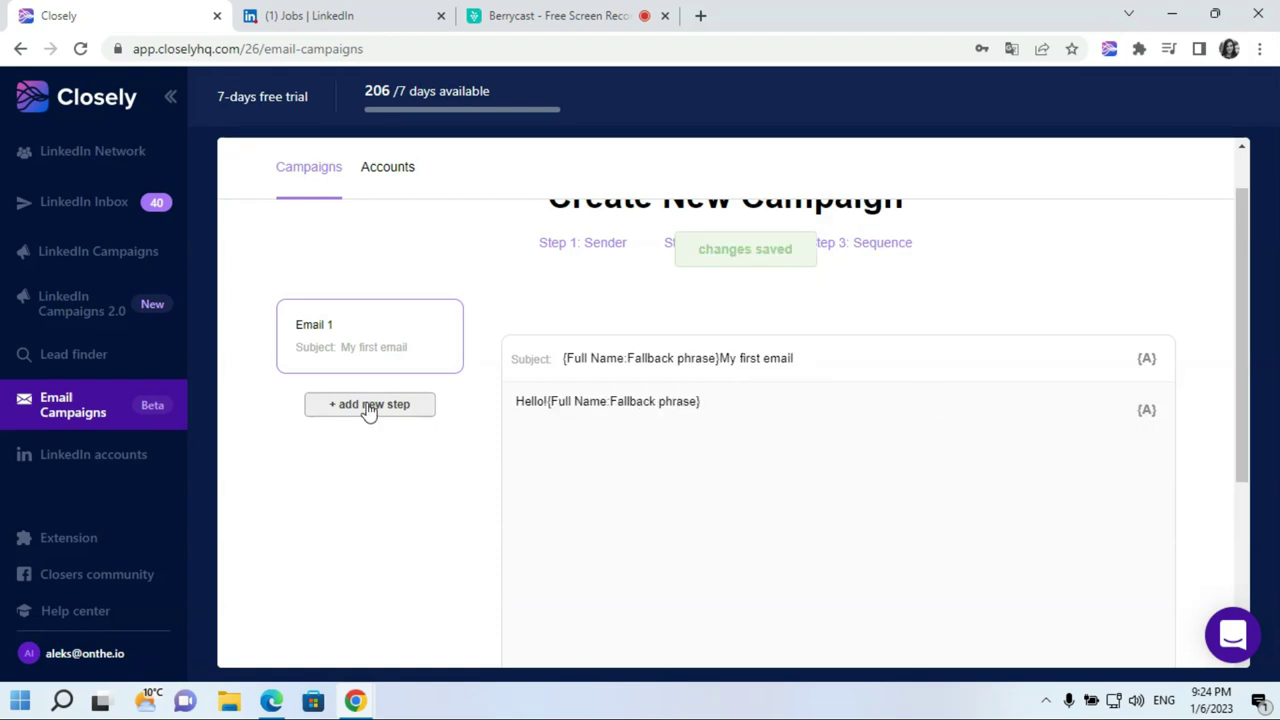
scroll(367, 410, down, 3)
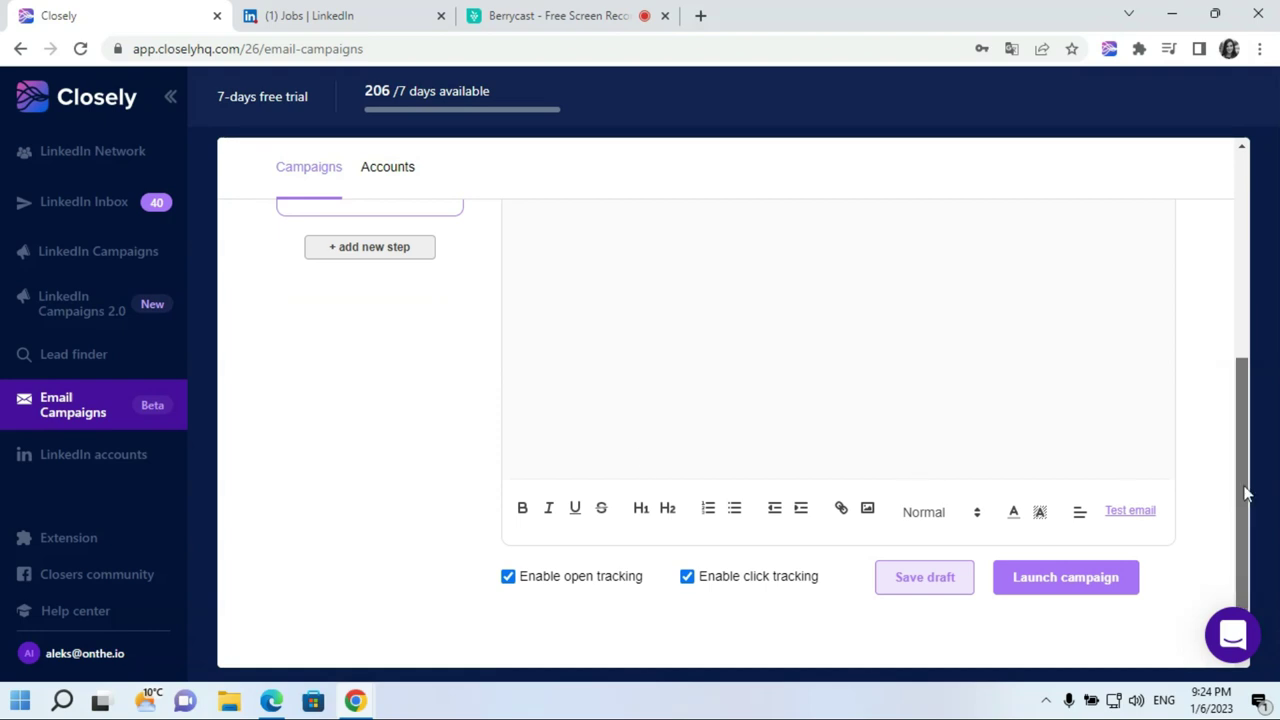
drag(1245, 498, 1245, 362)
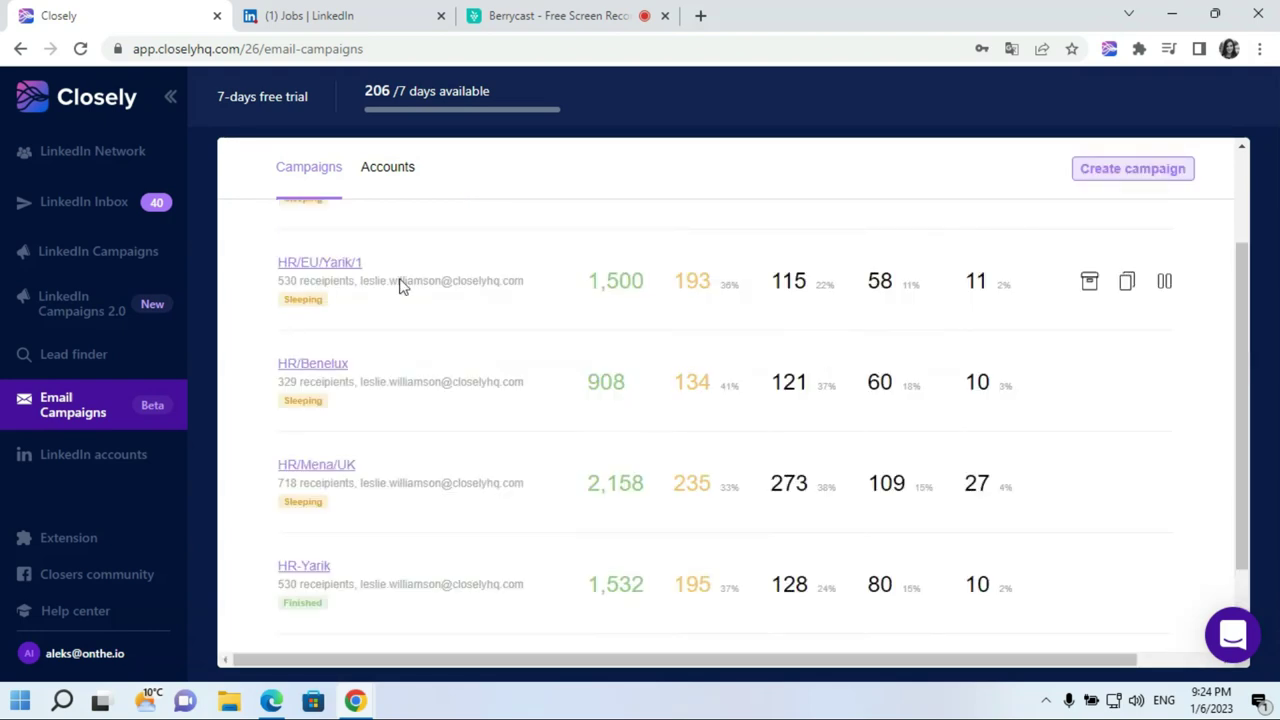
- Review the statistics of the HR/EU email campaign, including its overall rates and per-step results, and return to the campaign list
click(329, 262)
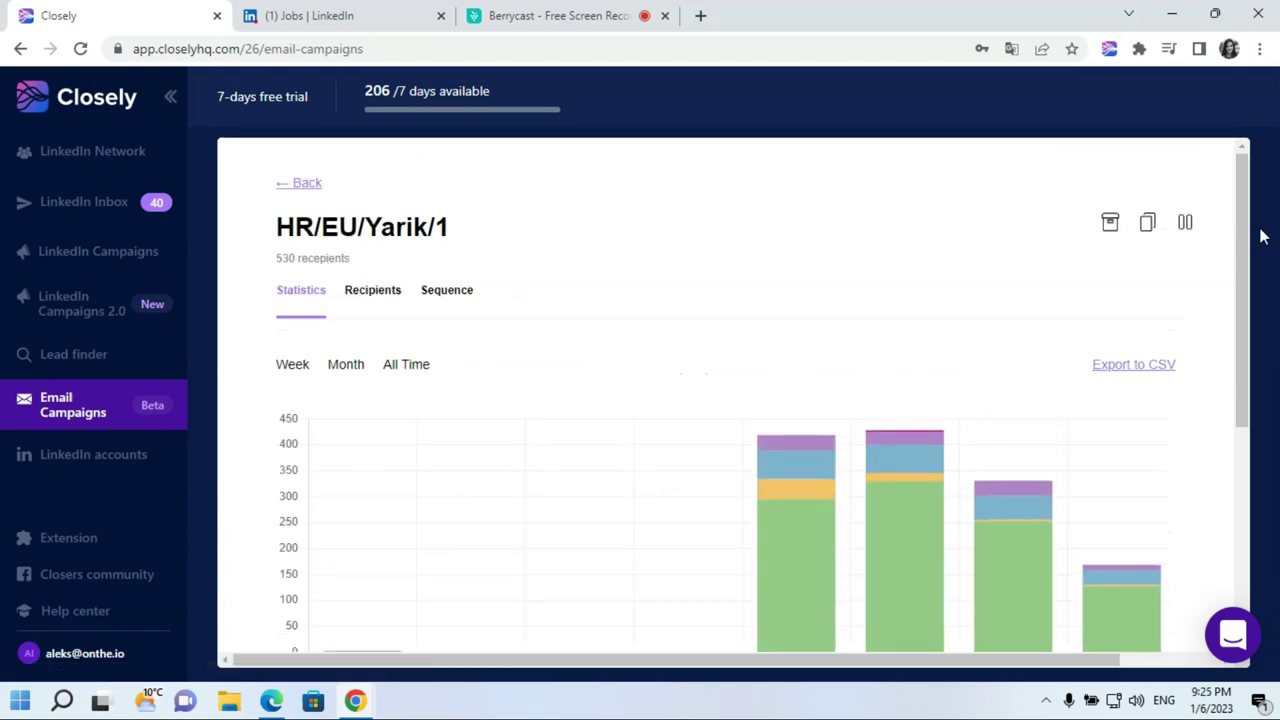
drag(1245, 237, 1245, 440)
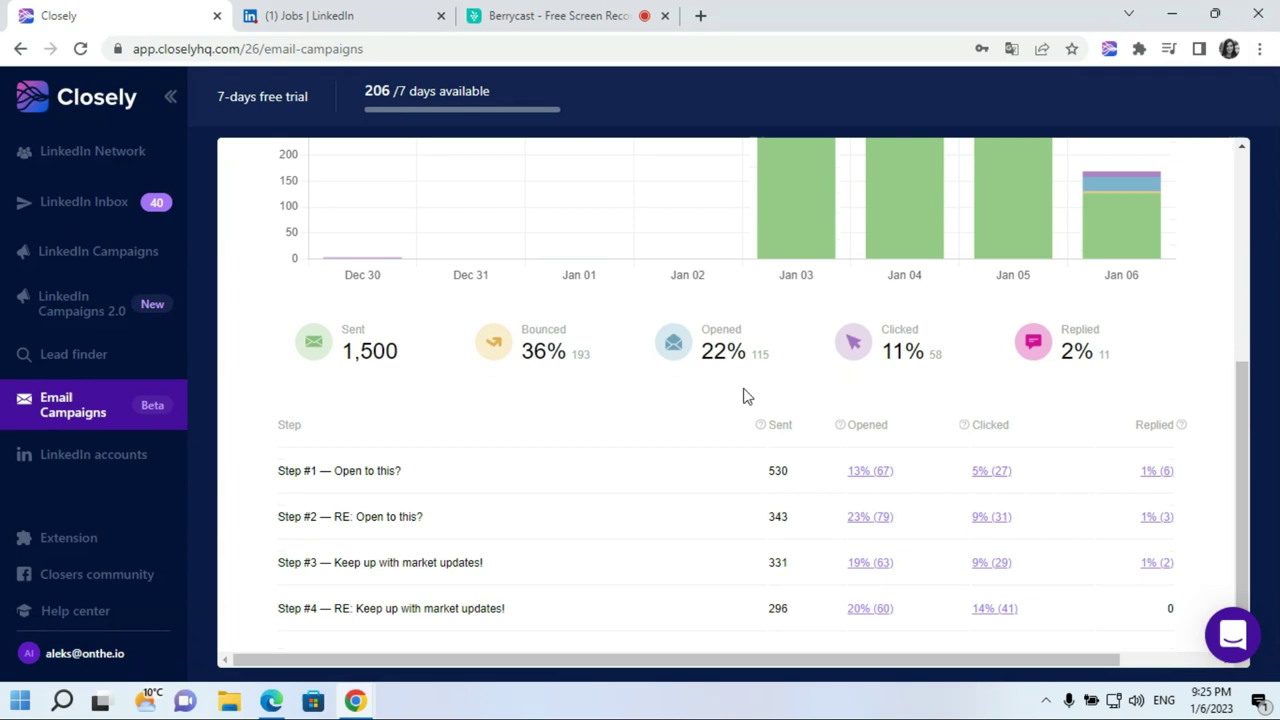
key(alt+Left)
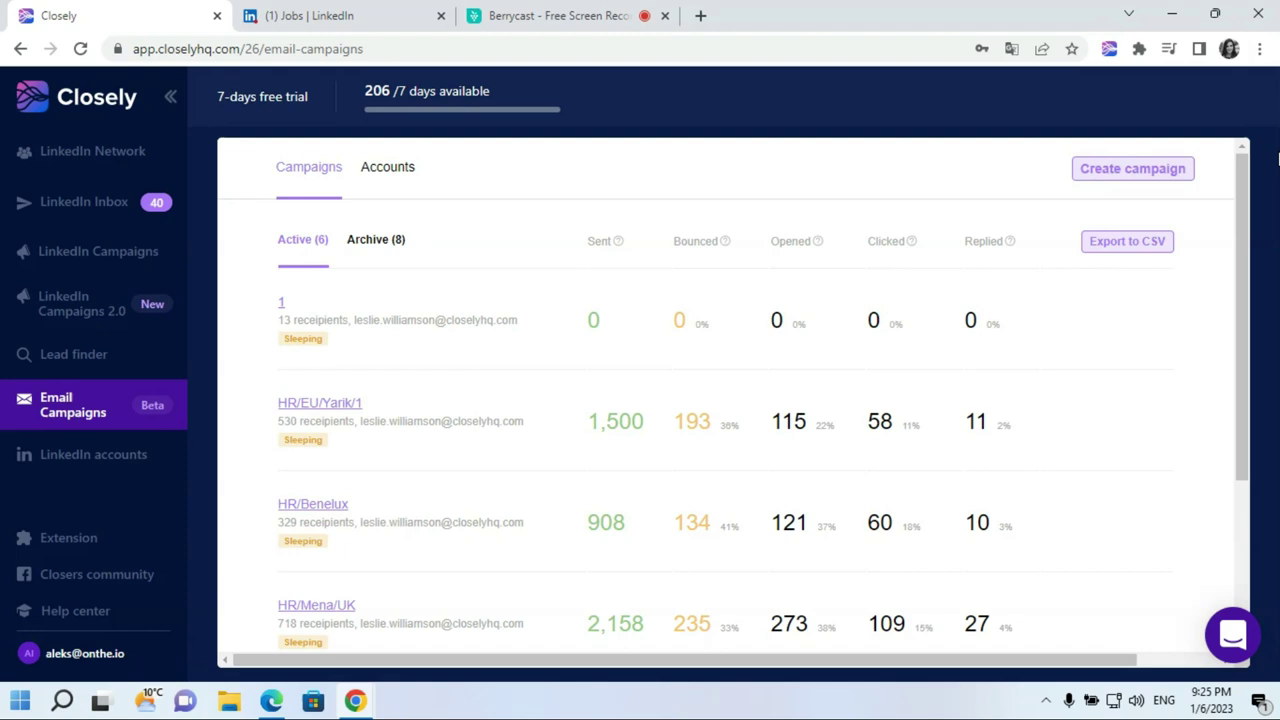
key(alt+Left)
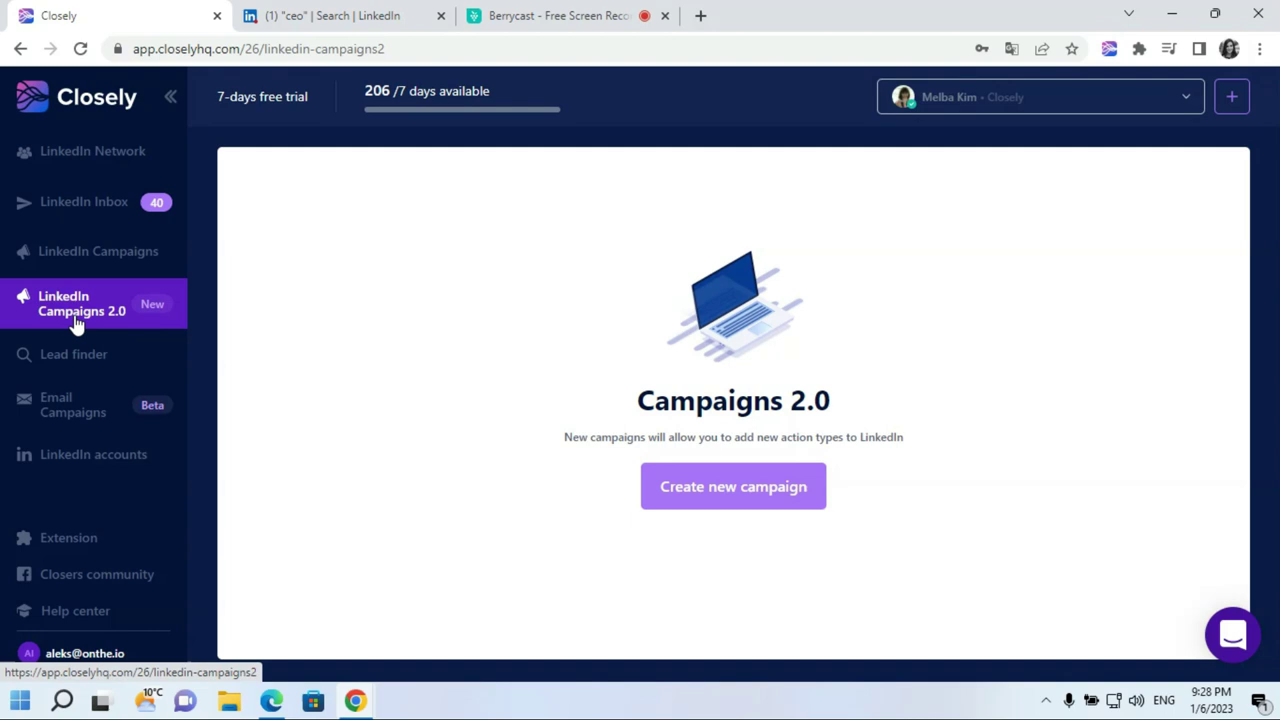
- Create a new campaign in LinkedIn Campaigns 2.0, giving it a name and a LinkedIn account, and proceed to choosing the audience
click(738, 491)
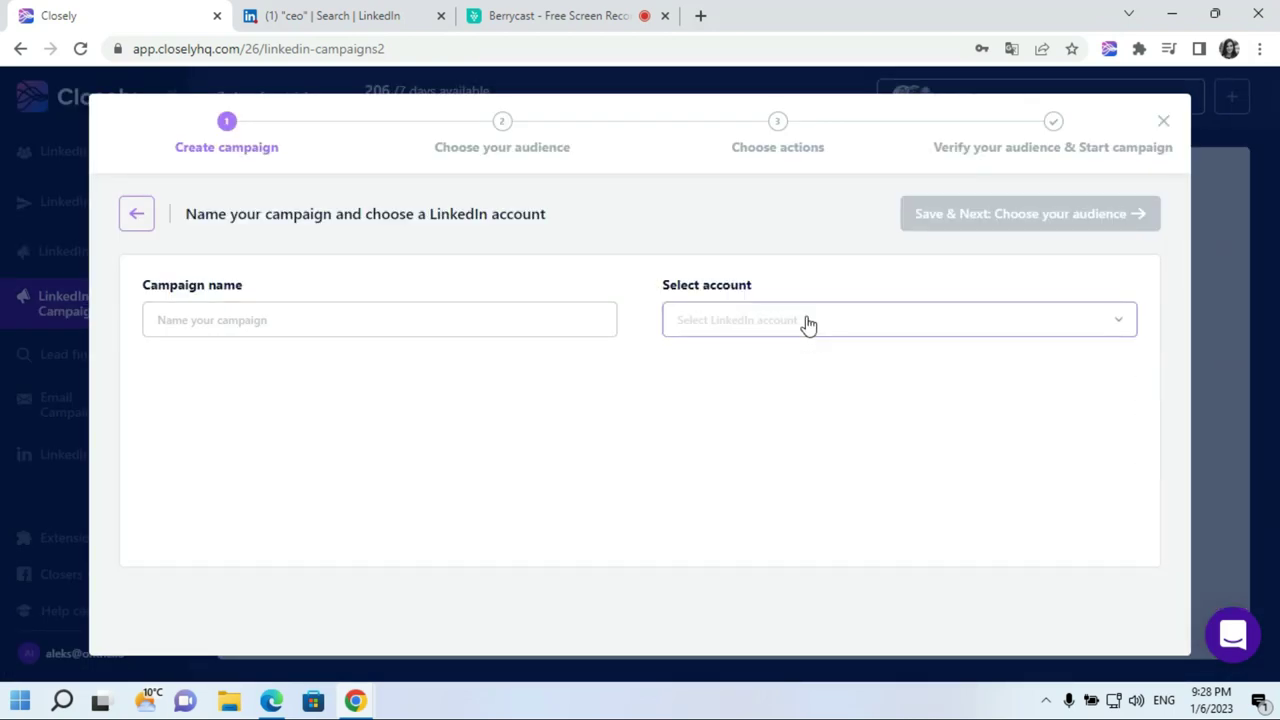
click(311, 314)
click(975, 222)
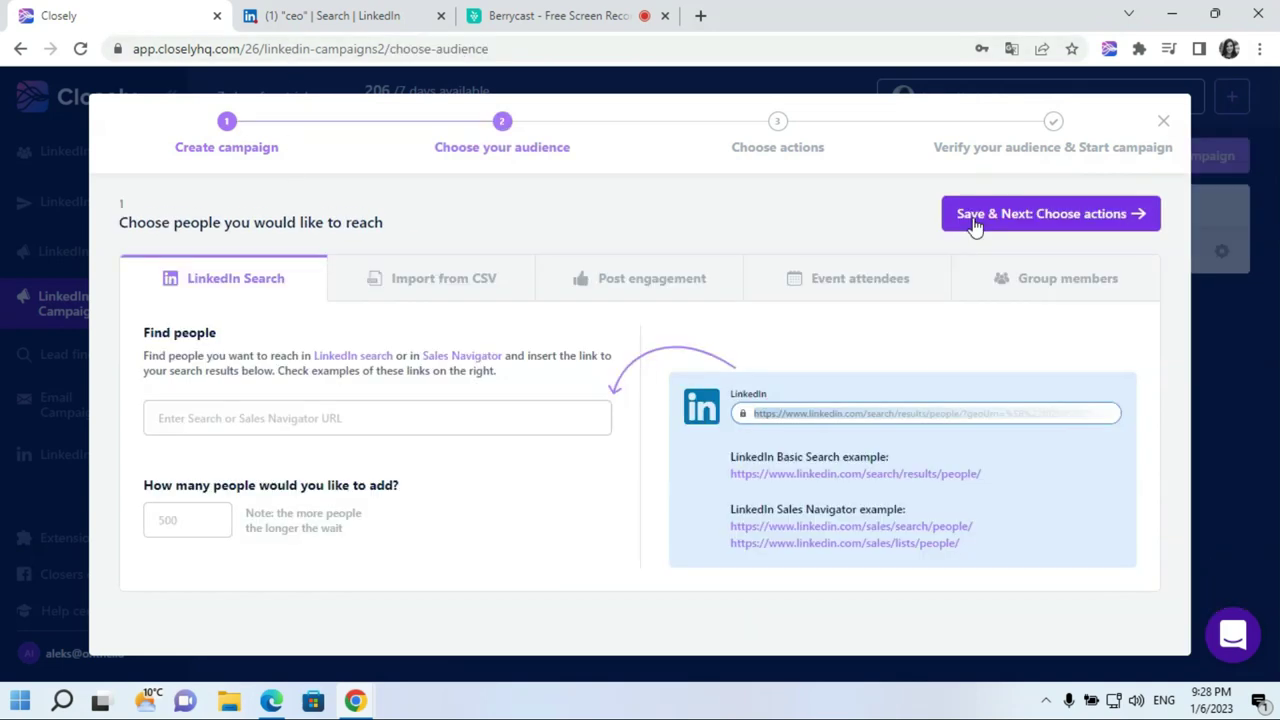
- Copy the URL of the LinkedIn people search for "ceo" in the United States and paste it as the campaign's audience search in Closely
click(340, 22)
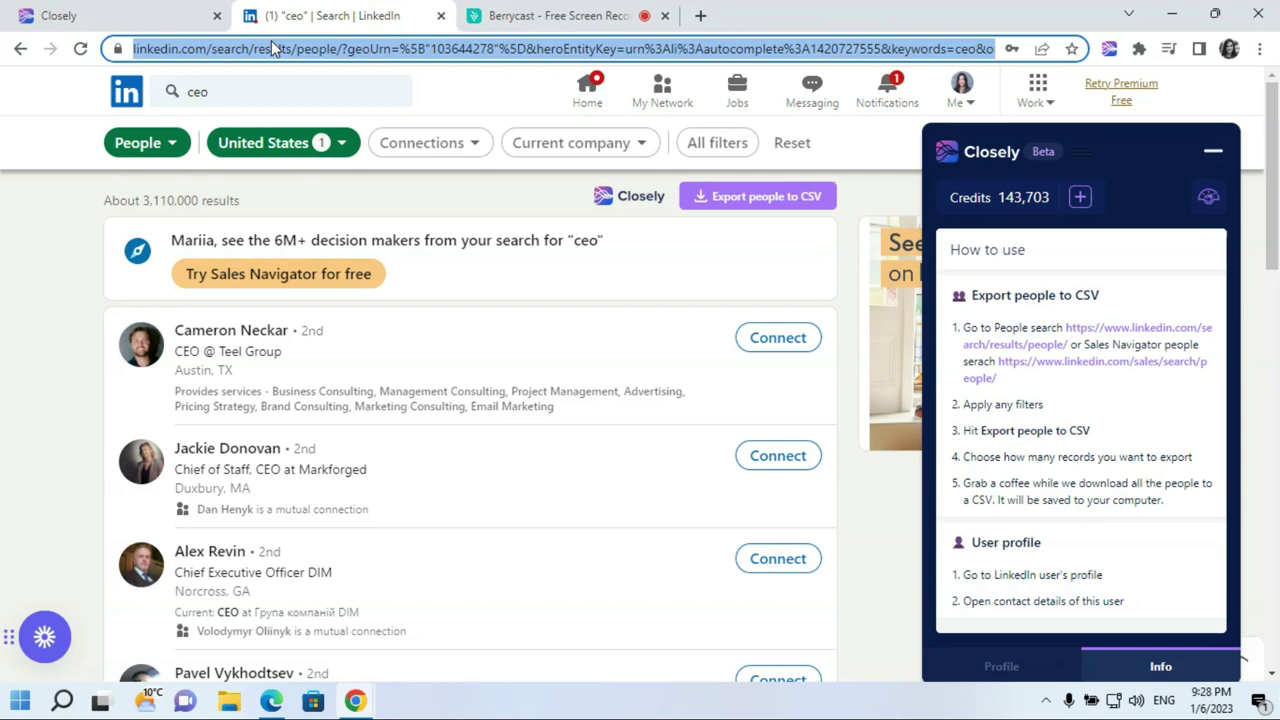
click(130, 25)
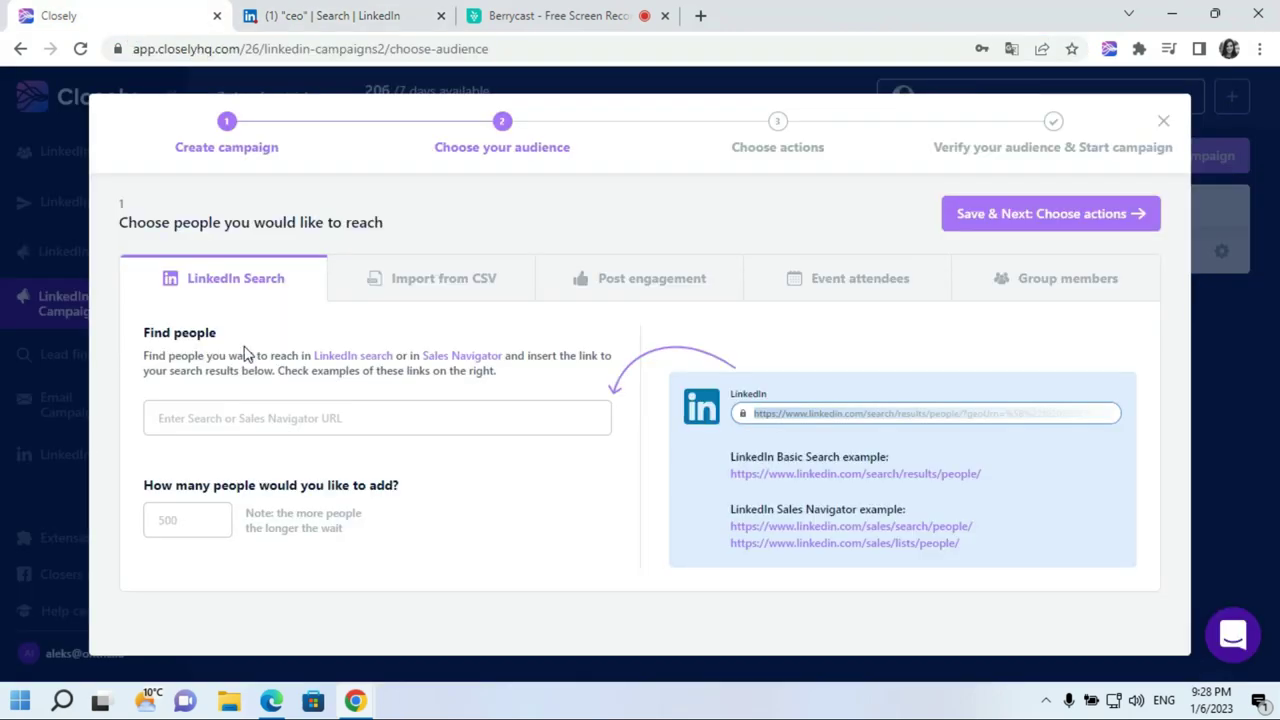
click(233, 413)
click(227, 425)
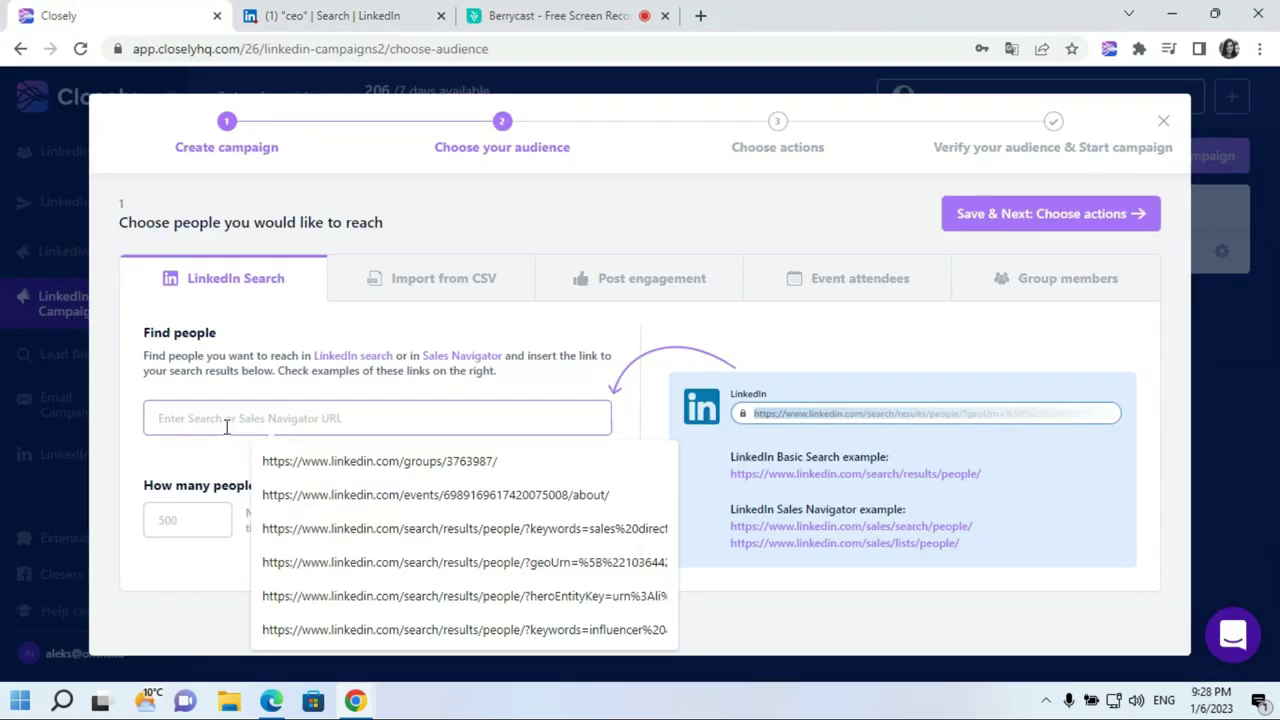
key(ctrl+v)
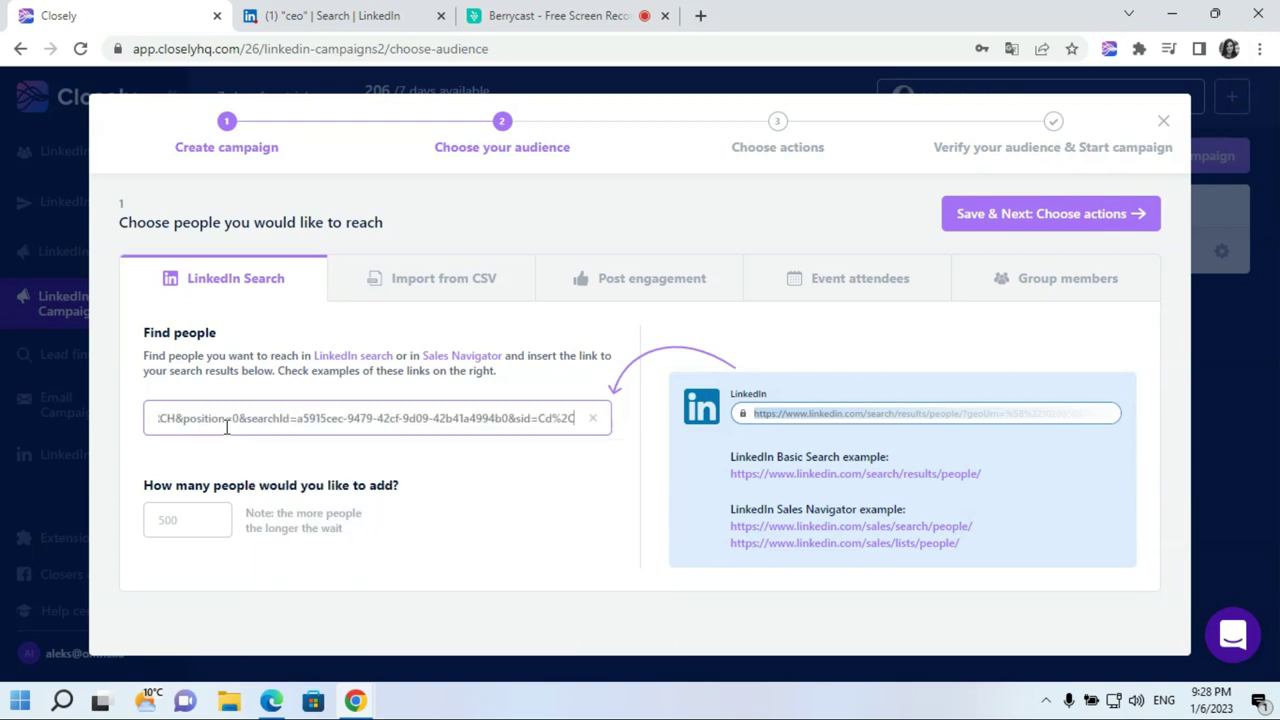
- Review the other audience sources for the campaign: CSV import, post engagement, event attendees and group members
click(465, 272)
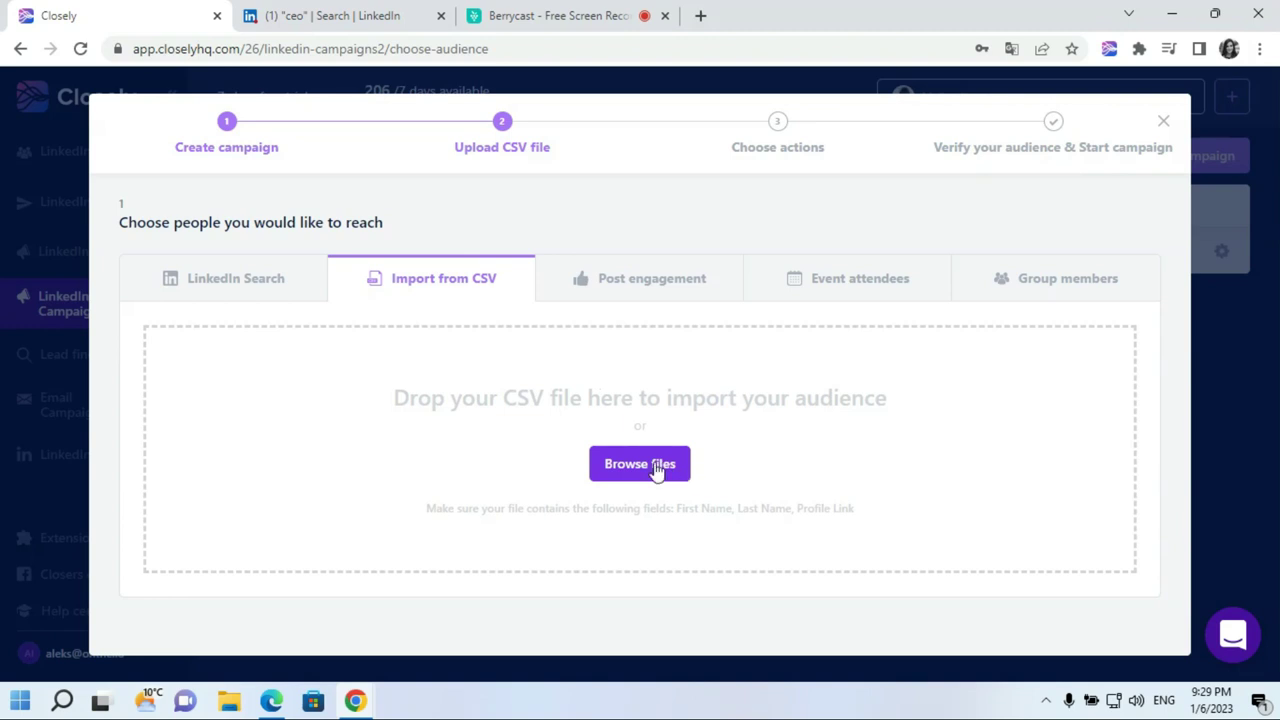
click(692, 290)
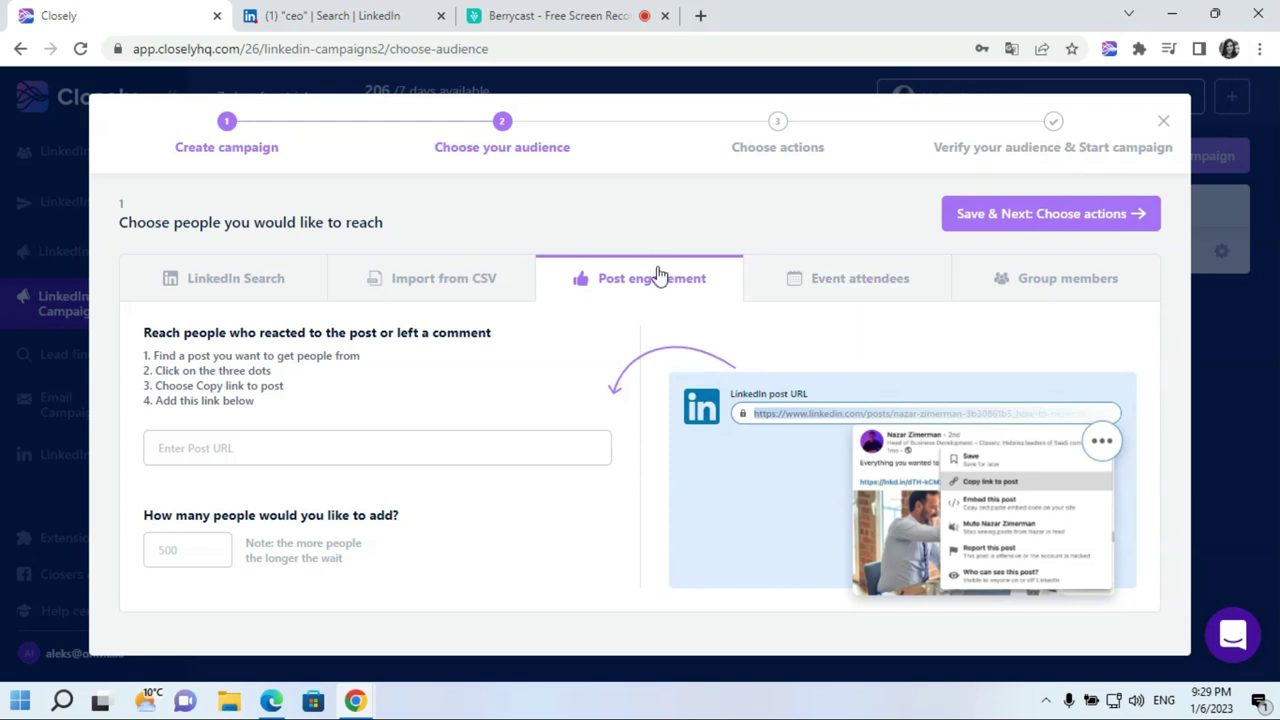
click(876, 290)
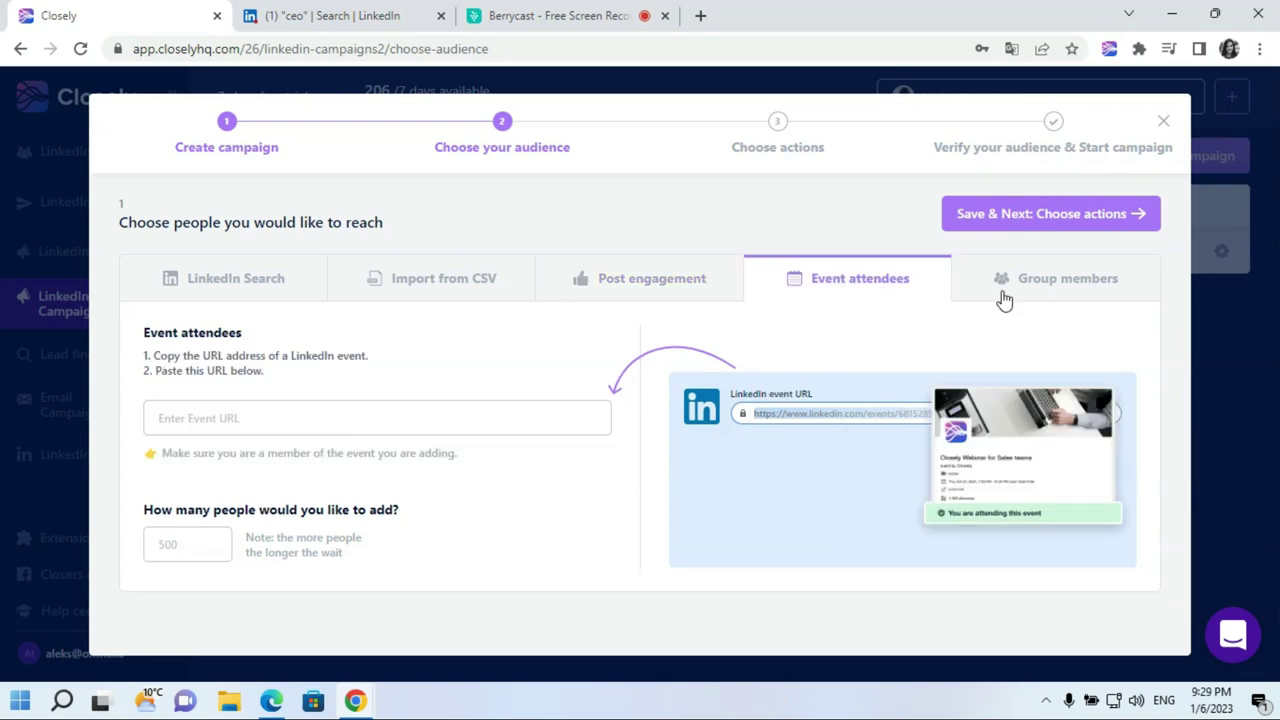
click(1071, 295)
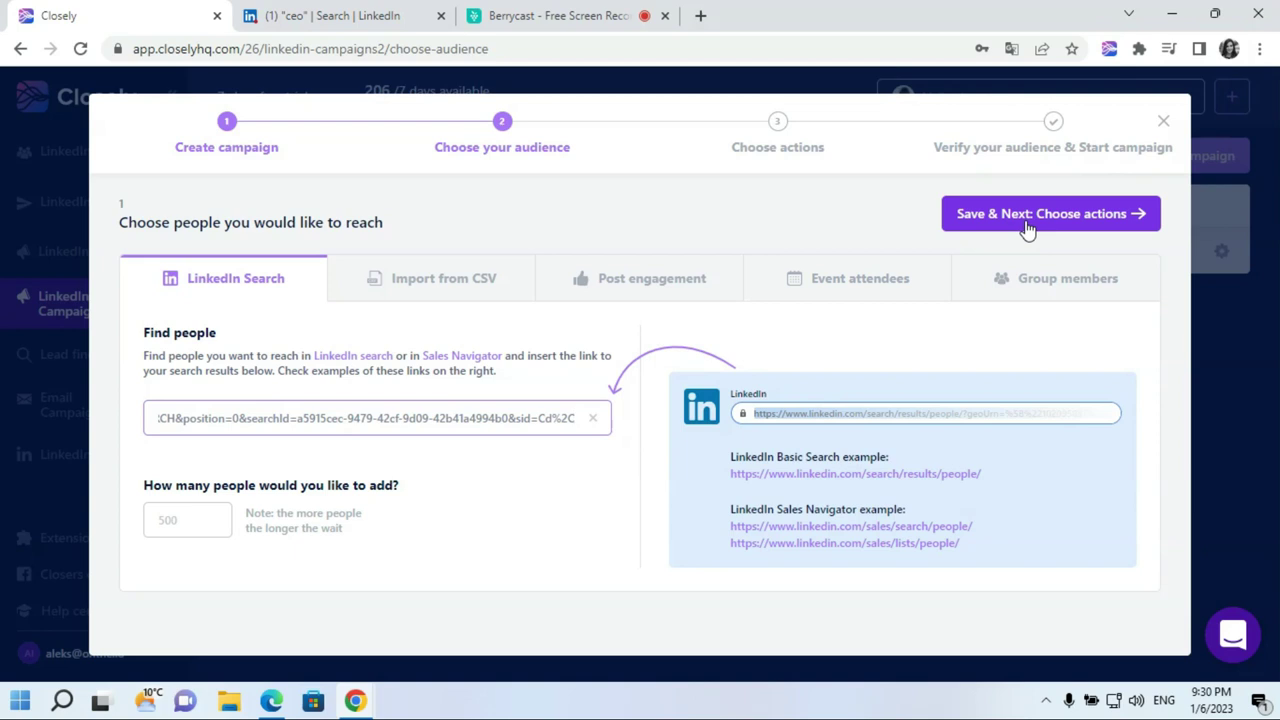
- Keep the LinkedIn search audience and build the action sequence with Like post, View profile and Connection request steps
click(1023, 229)
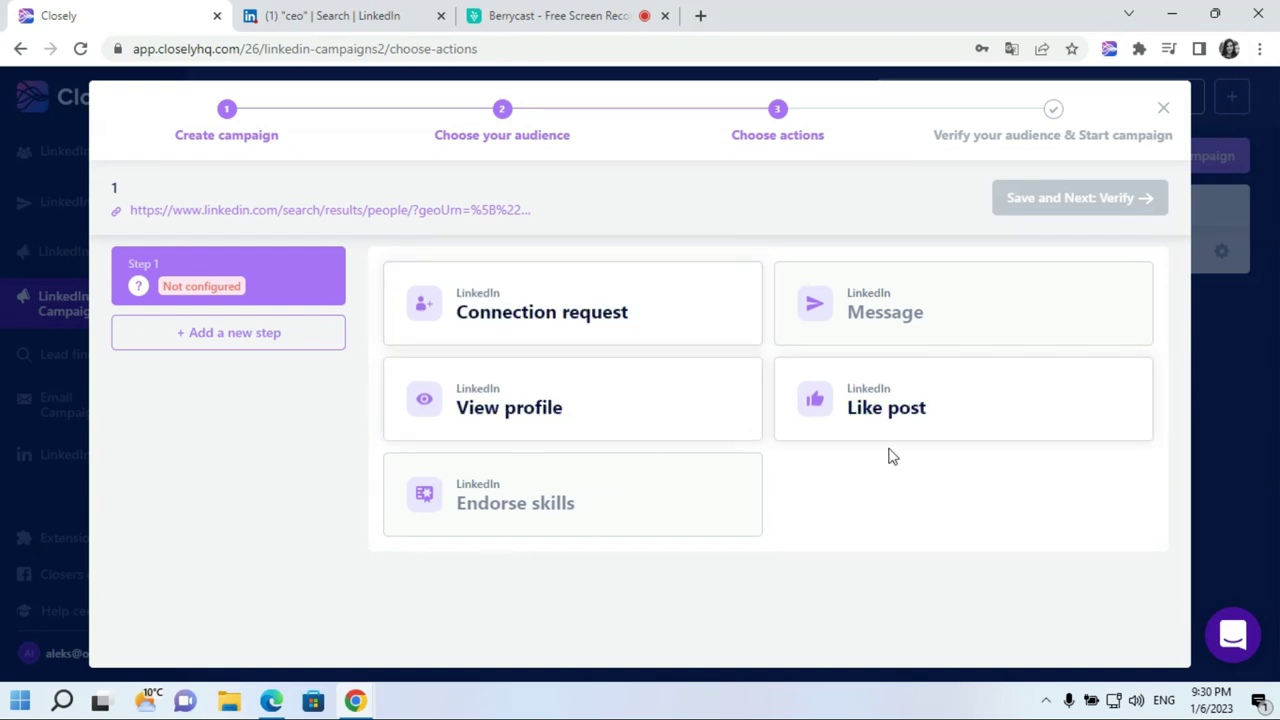
click(1011, 360)
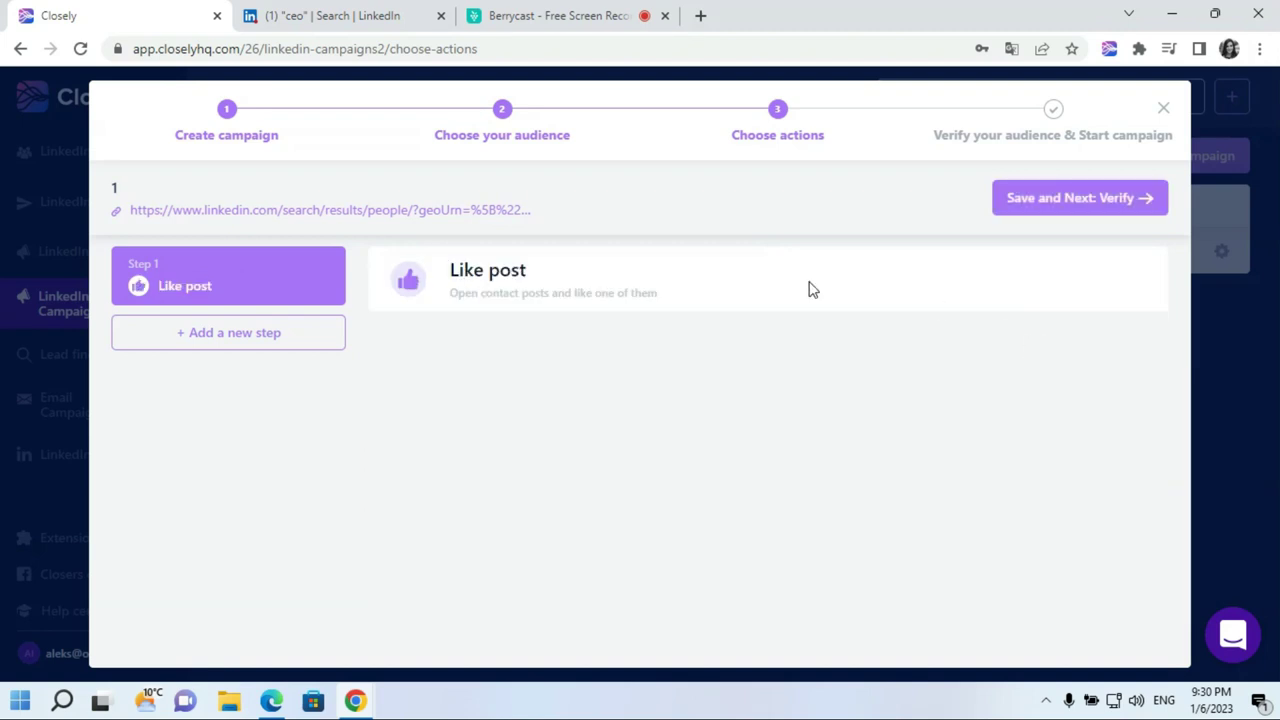
click(260, 335)
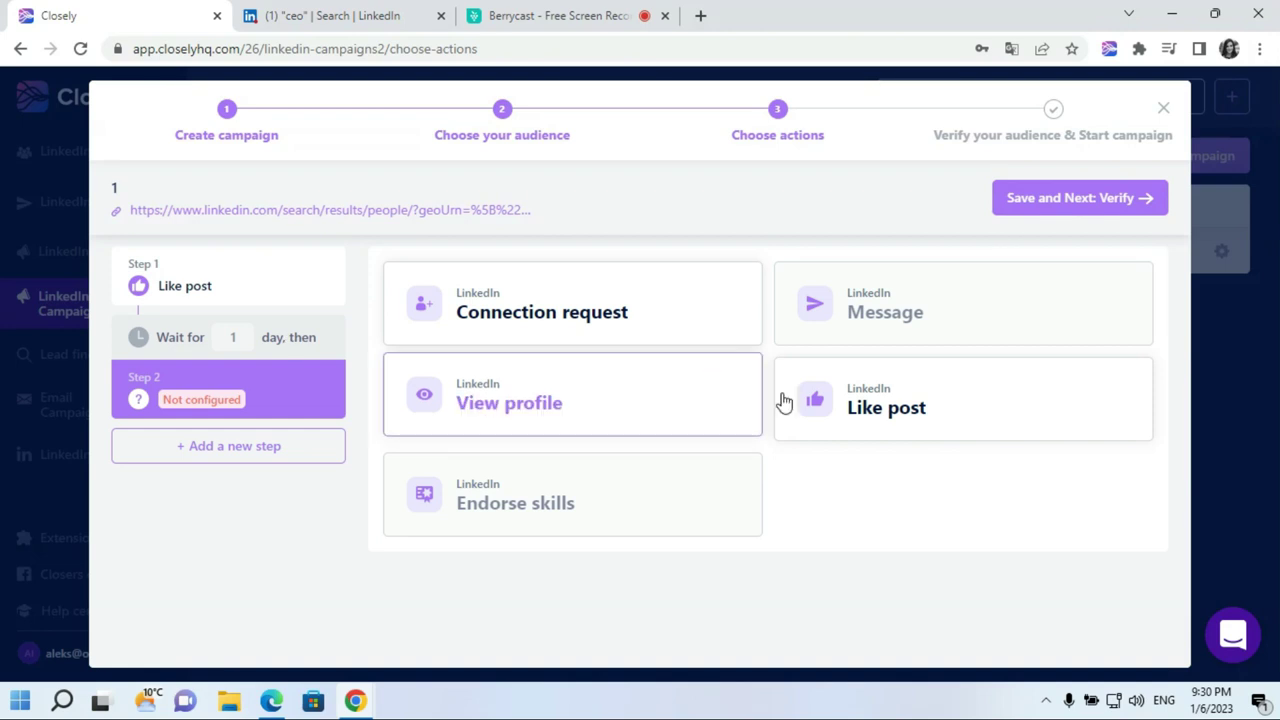
click(588, 310)
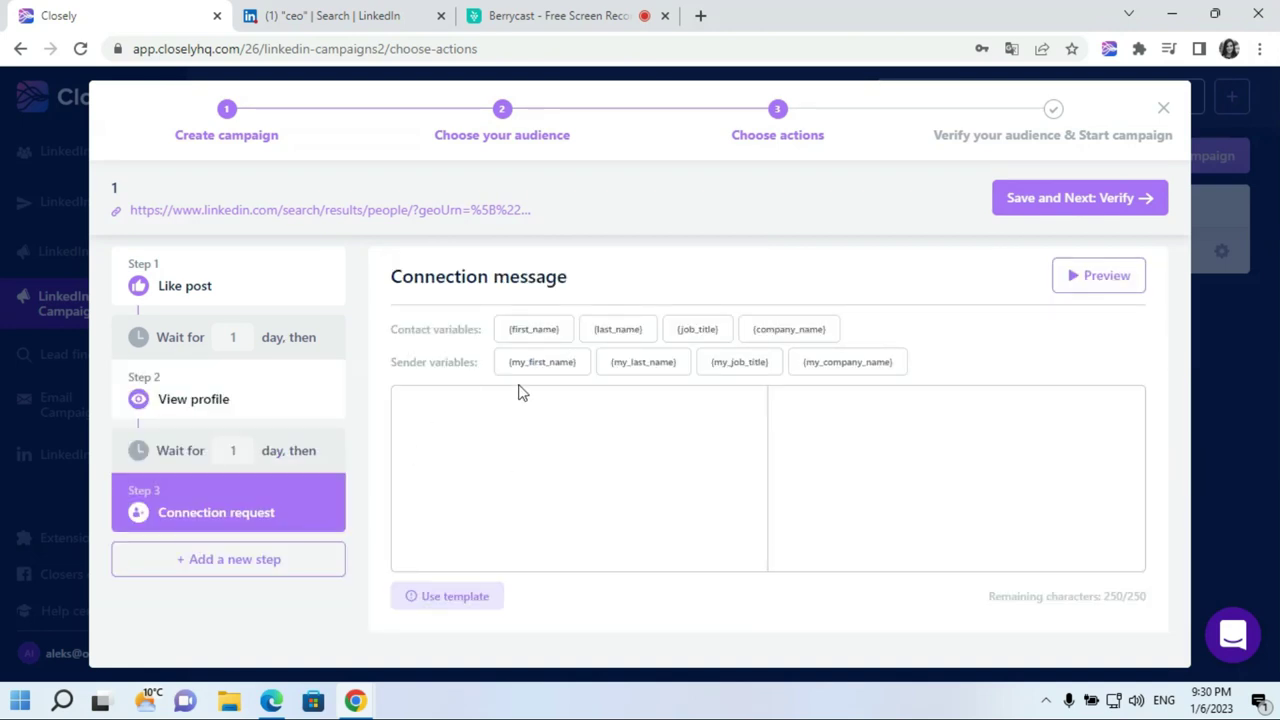
- Add a Message step containing the {job_title} variable to the sequence, and save the actions to proceed to audience verification
click(296, 572)
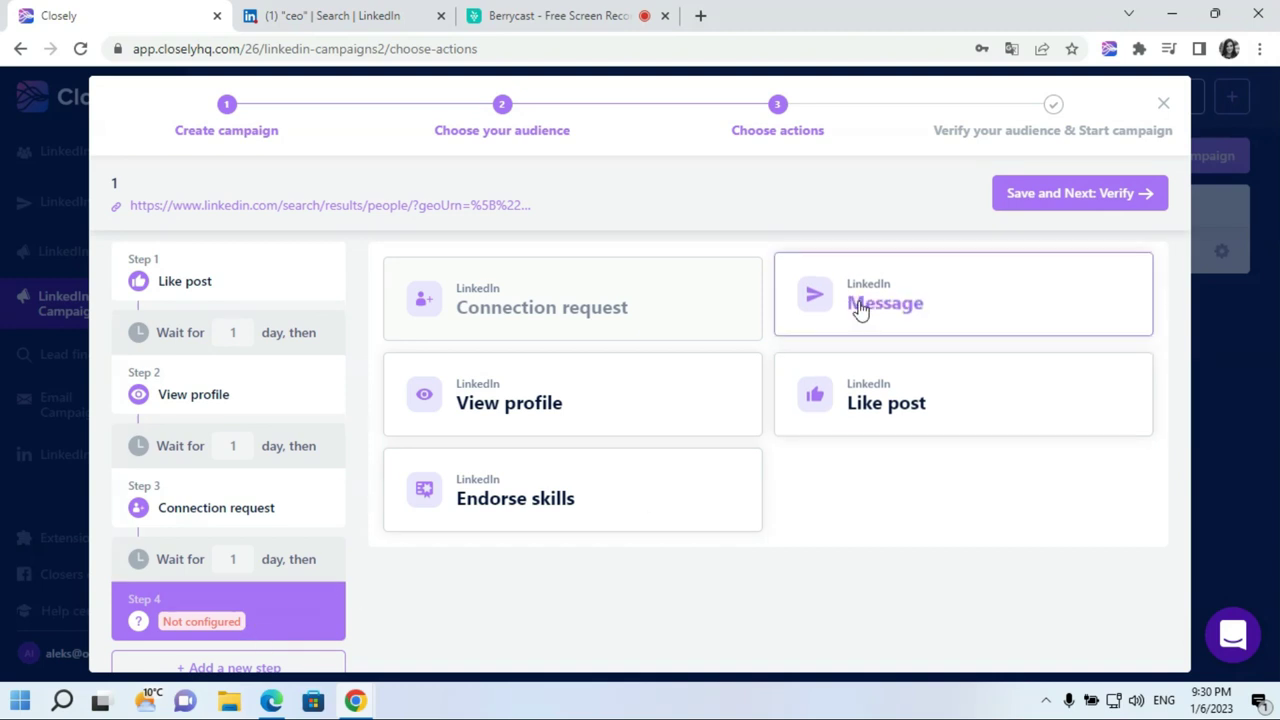
click(860, 308)
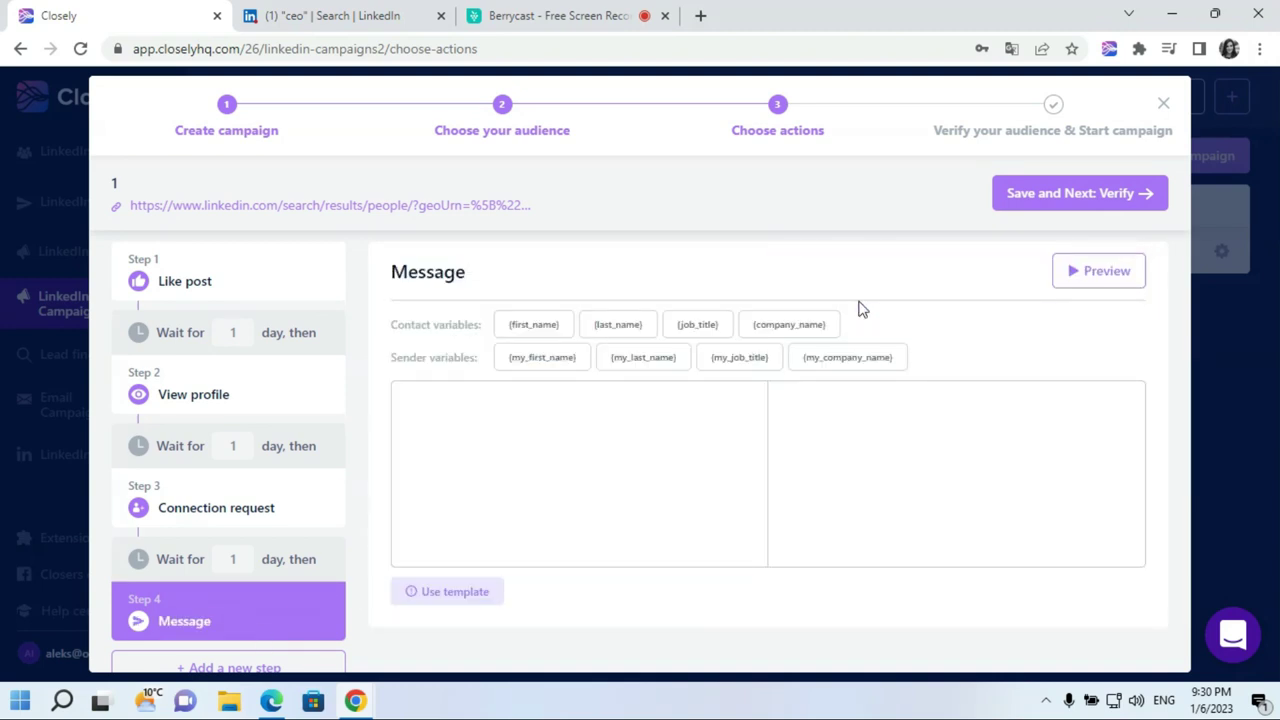
click(697, 324)
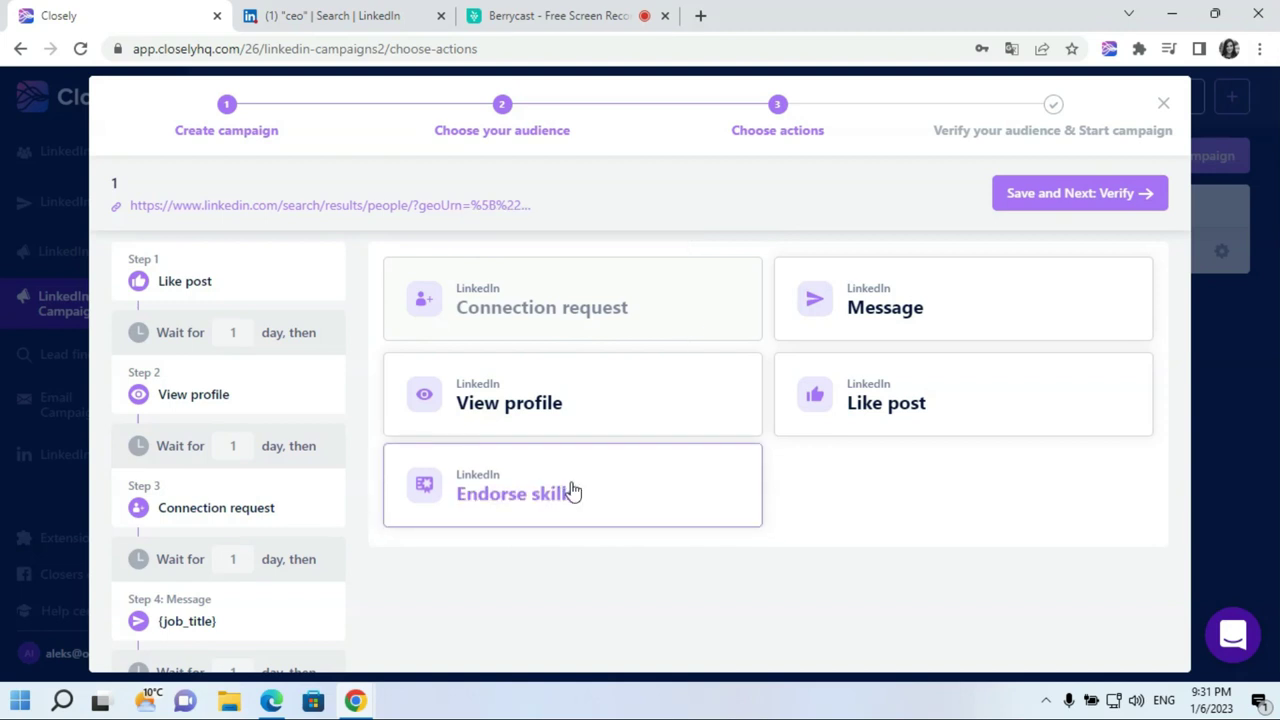
click(1090, 195)
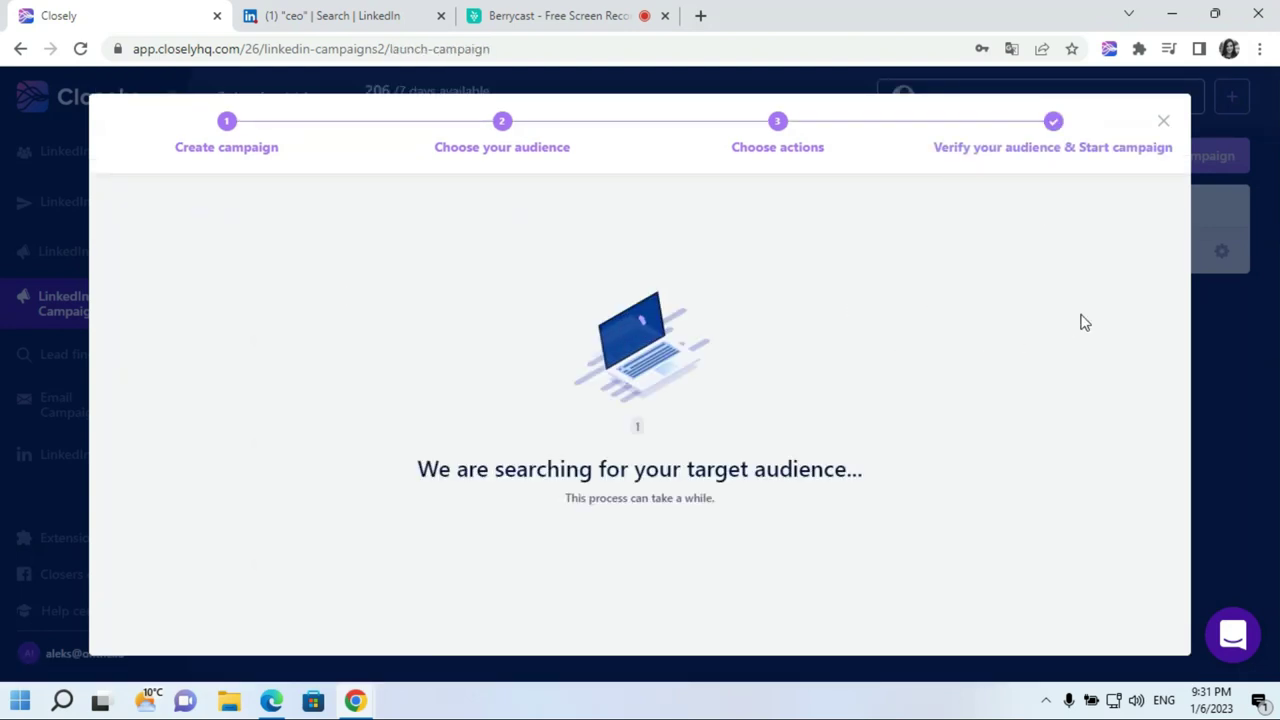
- Duplicate today's draft campaign named 1
click(1205, 251)
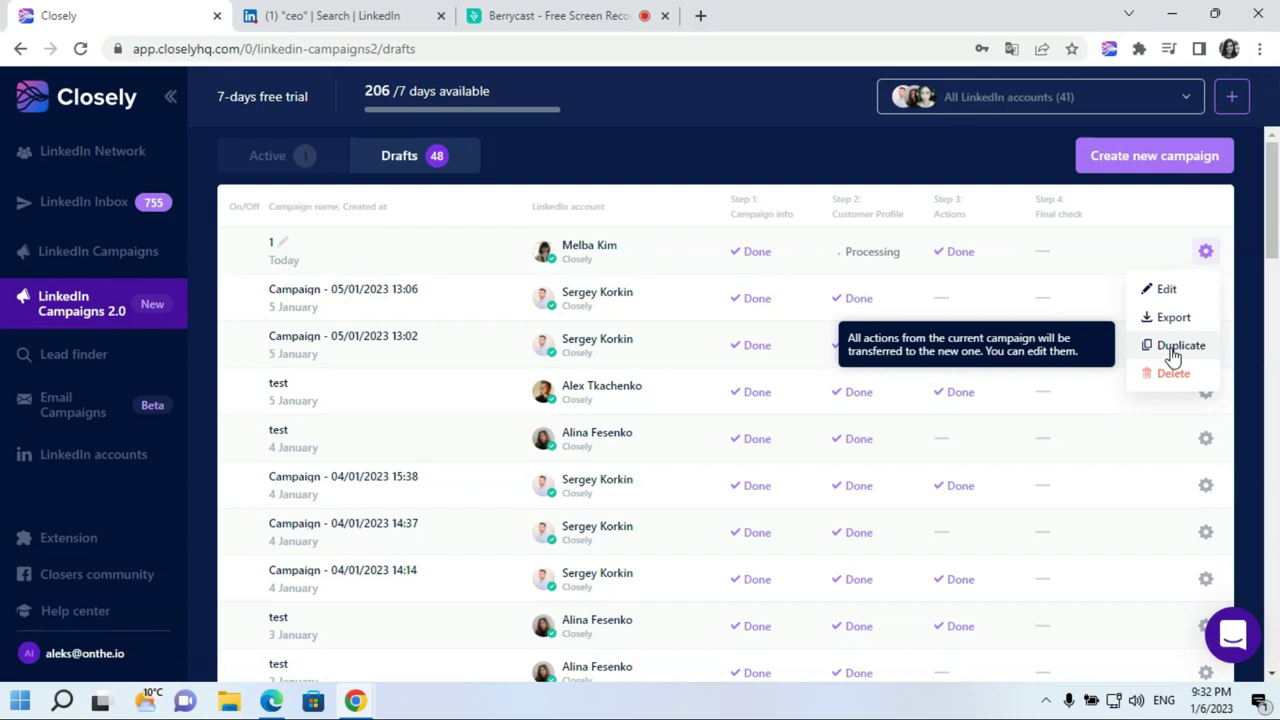
click(1172, 350)
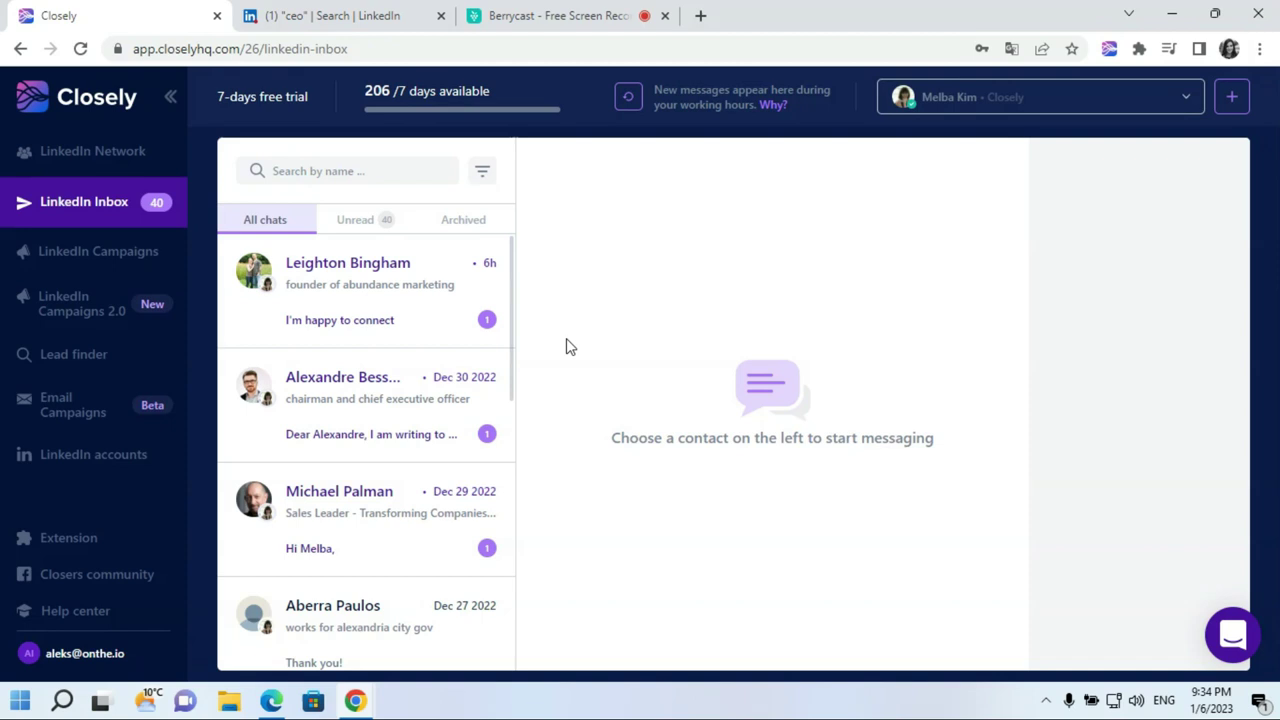
- Open the newest chat in the LinkedIn inbox and tag its contact with Schedule a call
click(397, 325)
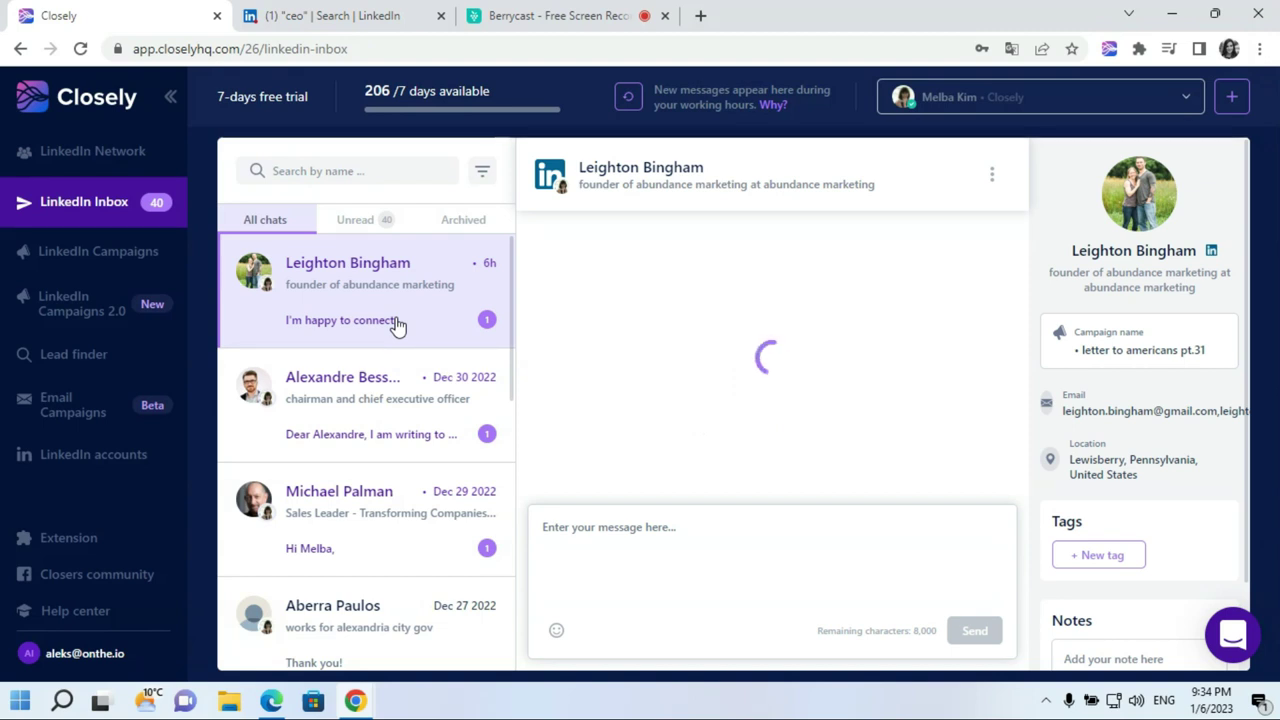
click(1112, 556)
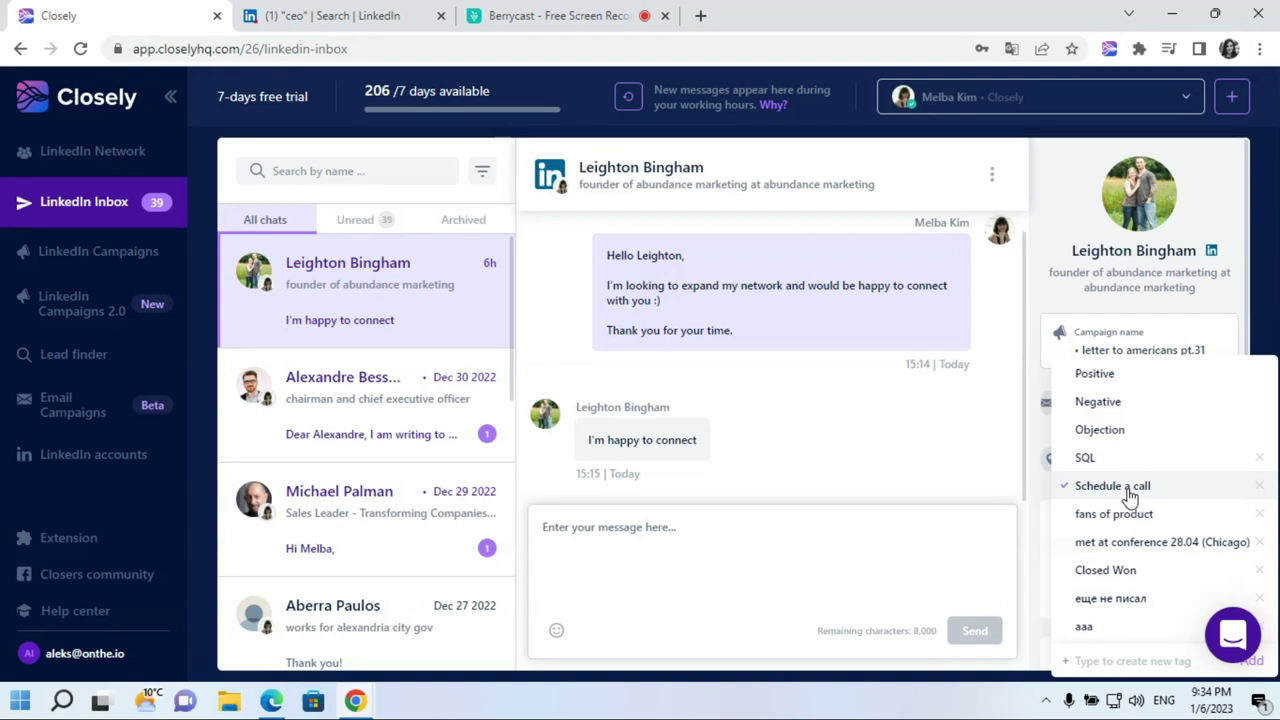
click(381, 176)
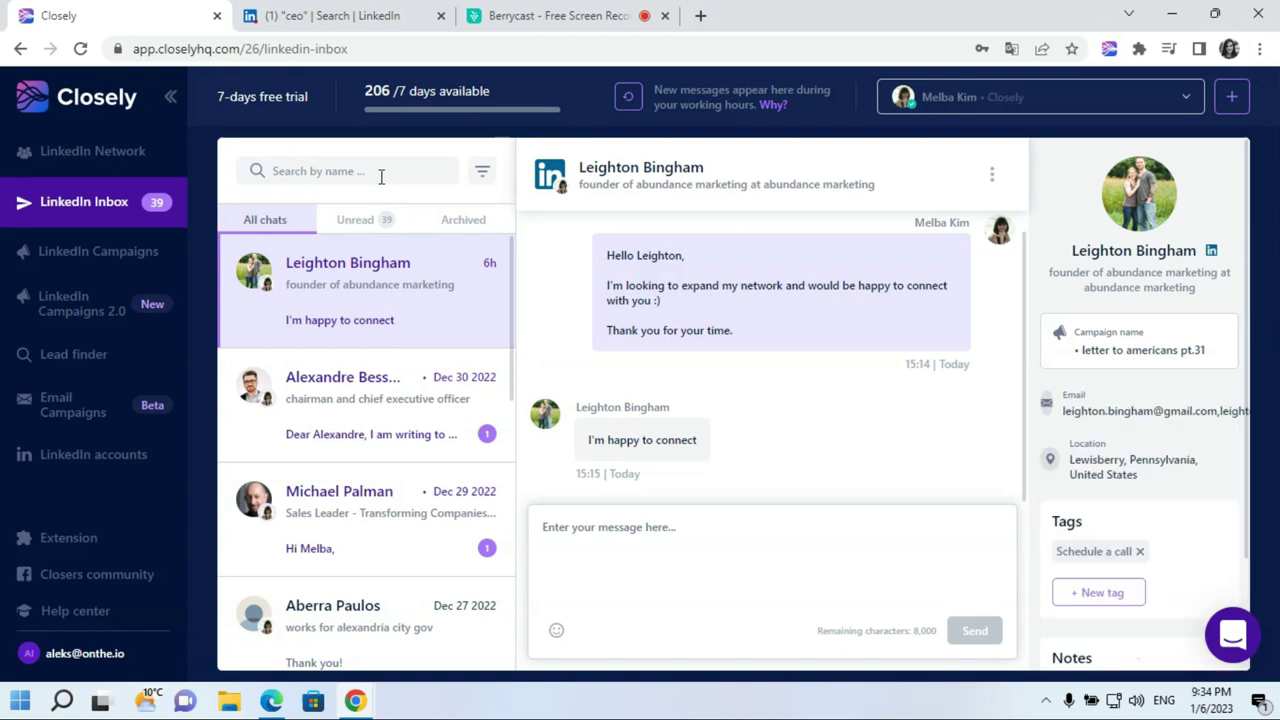
- Filter the inbox chats by the campaign letter to americans pt.31 and look through the list of LinkedIn accounts
click(482, 171)
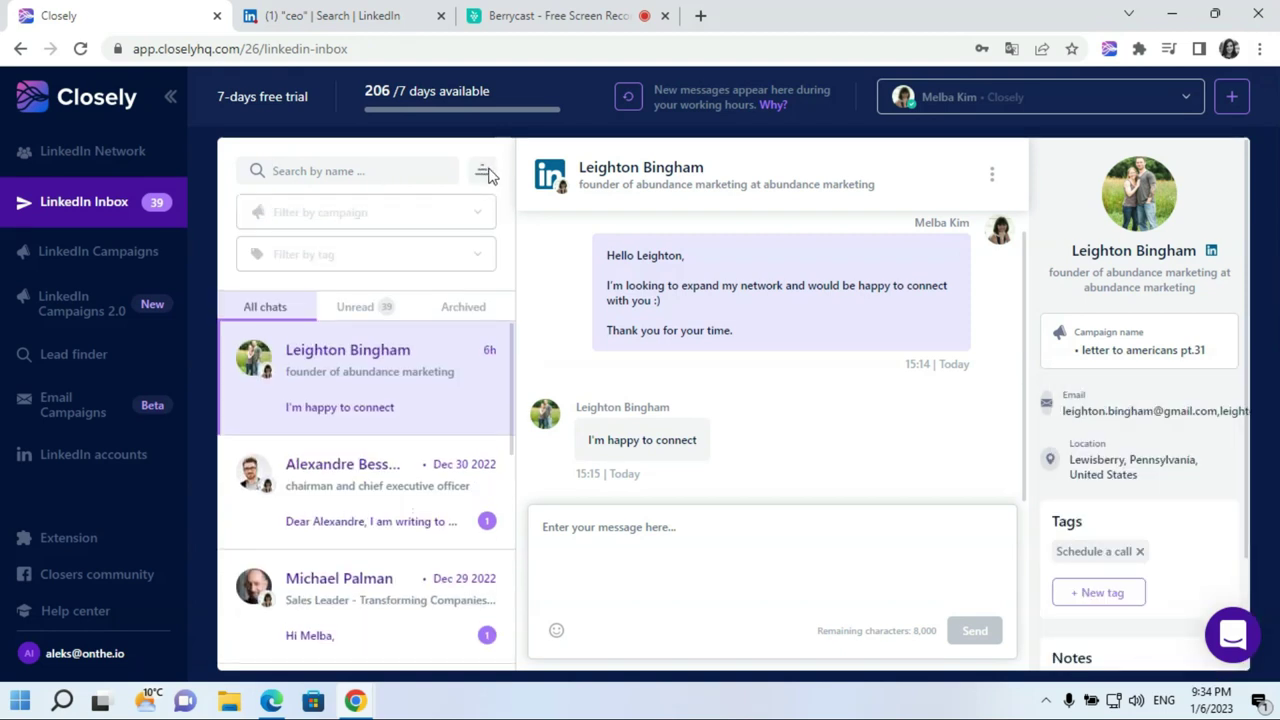
click(323, 263)
scroll(1140, 450, down, 2)
click(1086, 552)
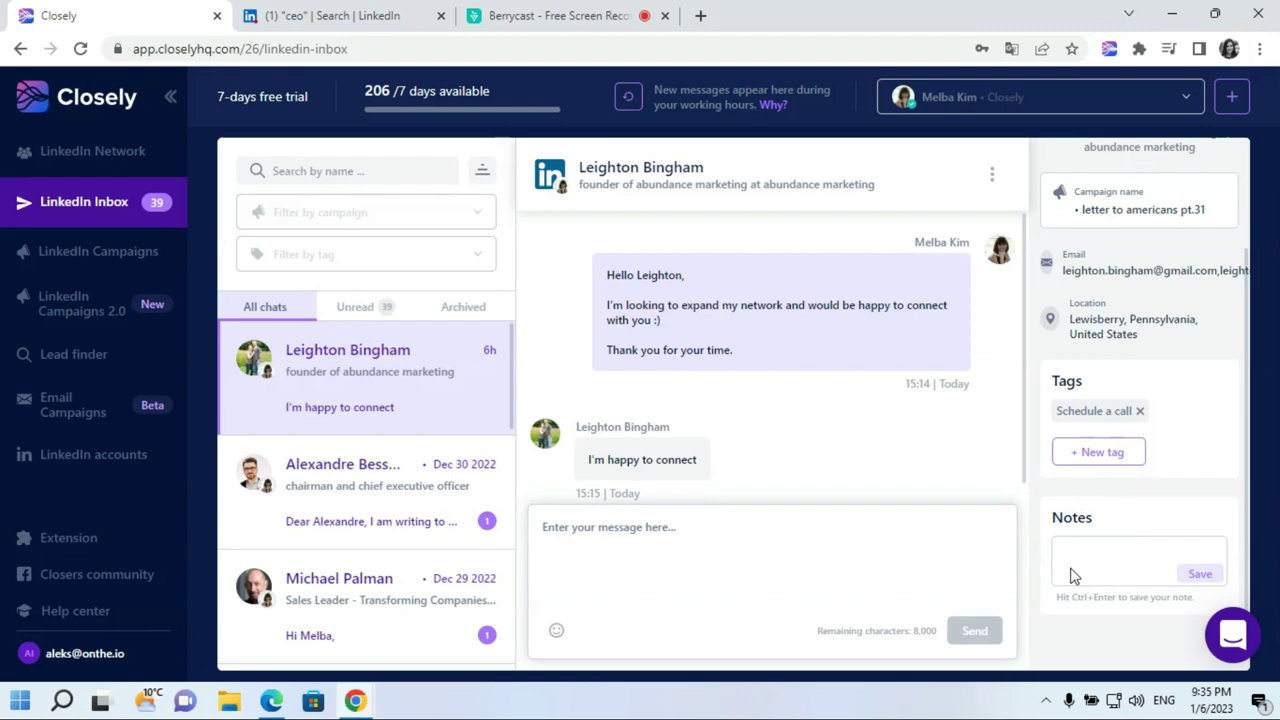
click(1140, 209)
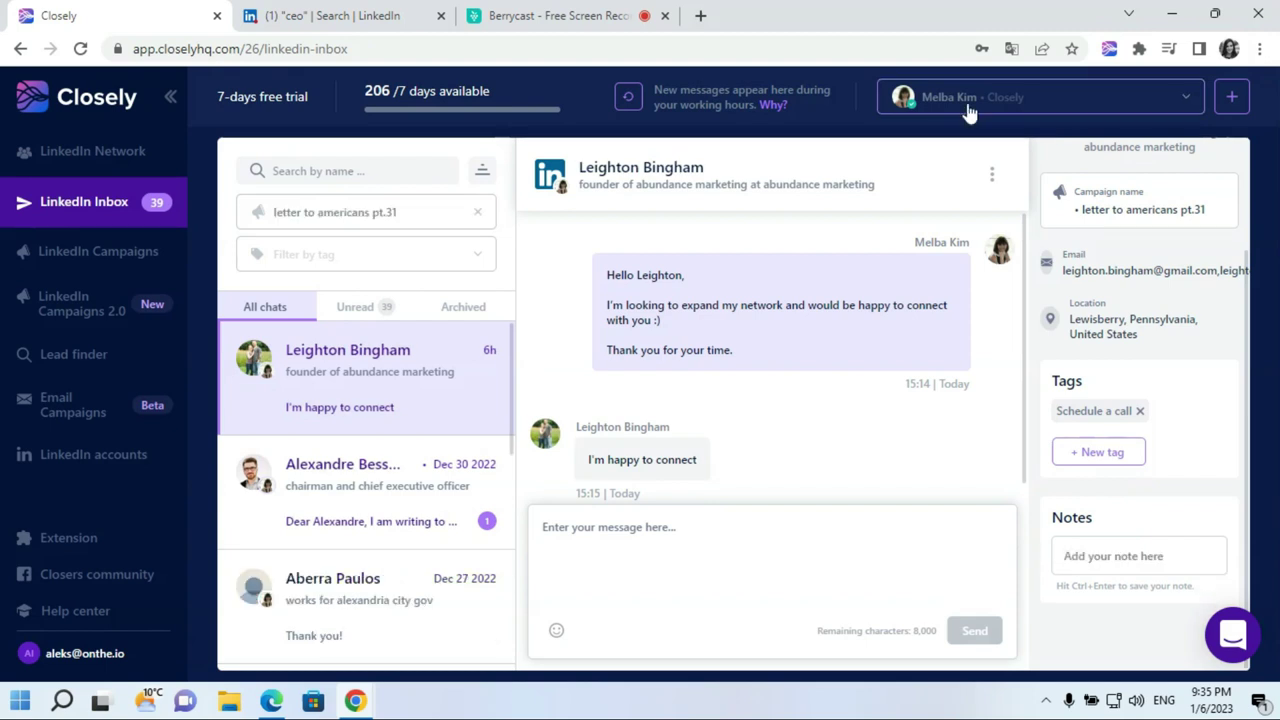
click(968, 100)
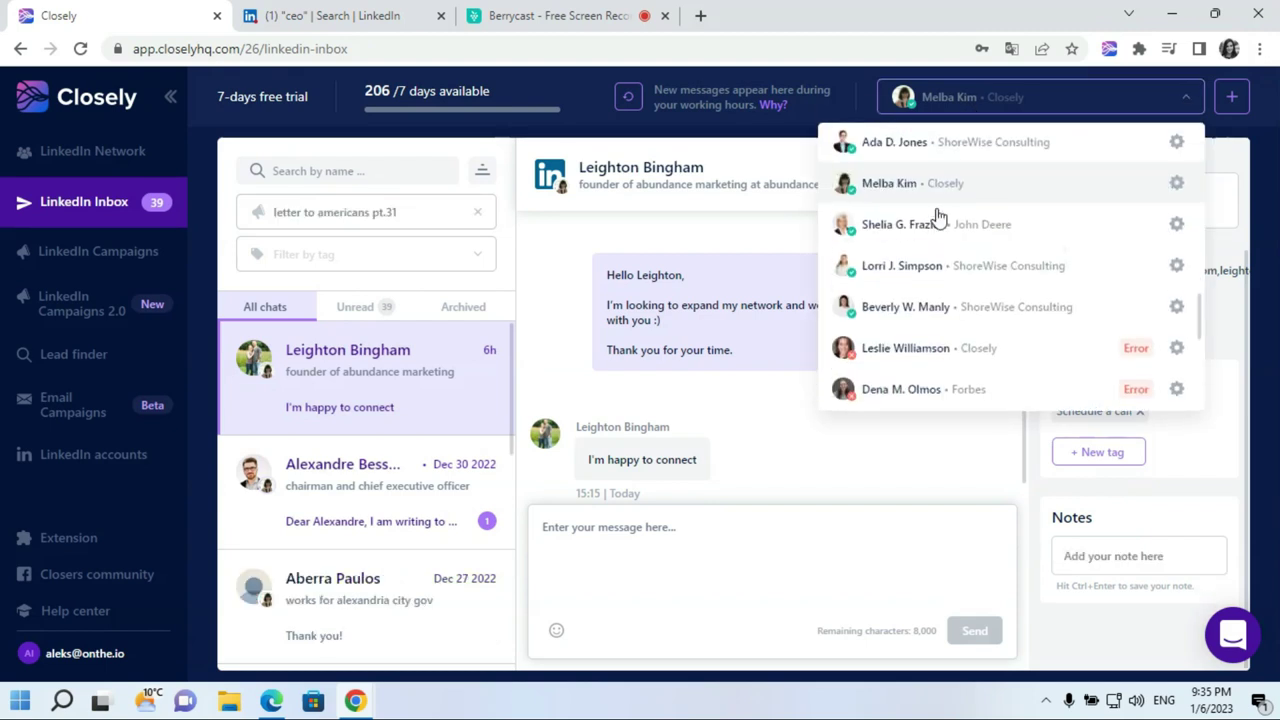
click(533, 243)
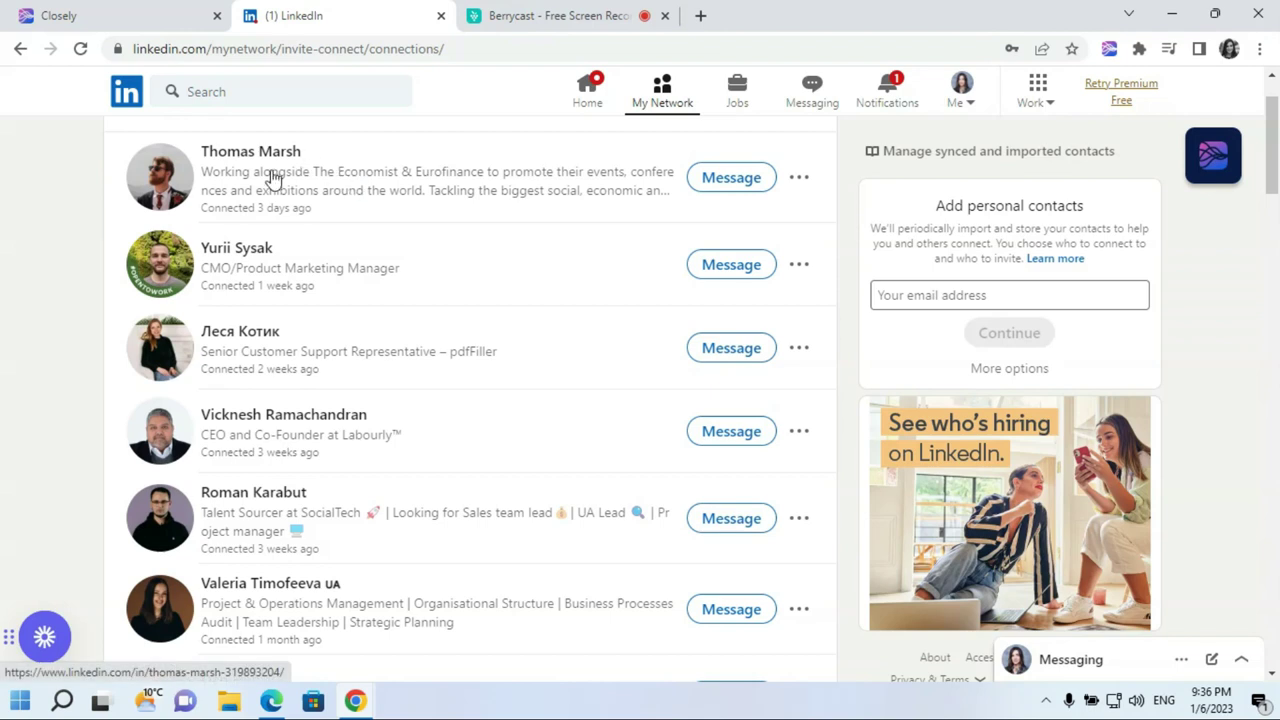
- Switch back to Closely and filter the LinkedIn Network contacts by the job title CEO
click(123, 19)
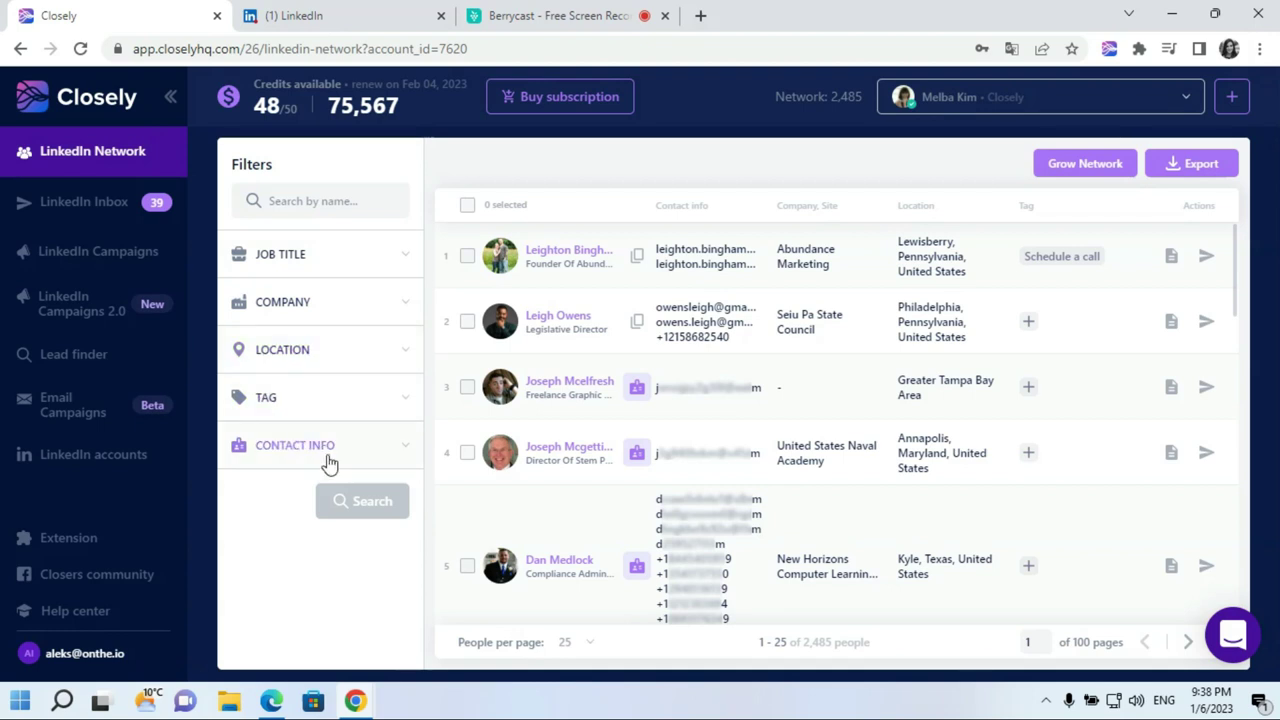
click(281, 258)
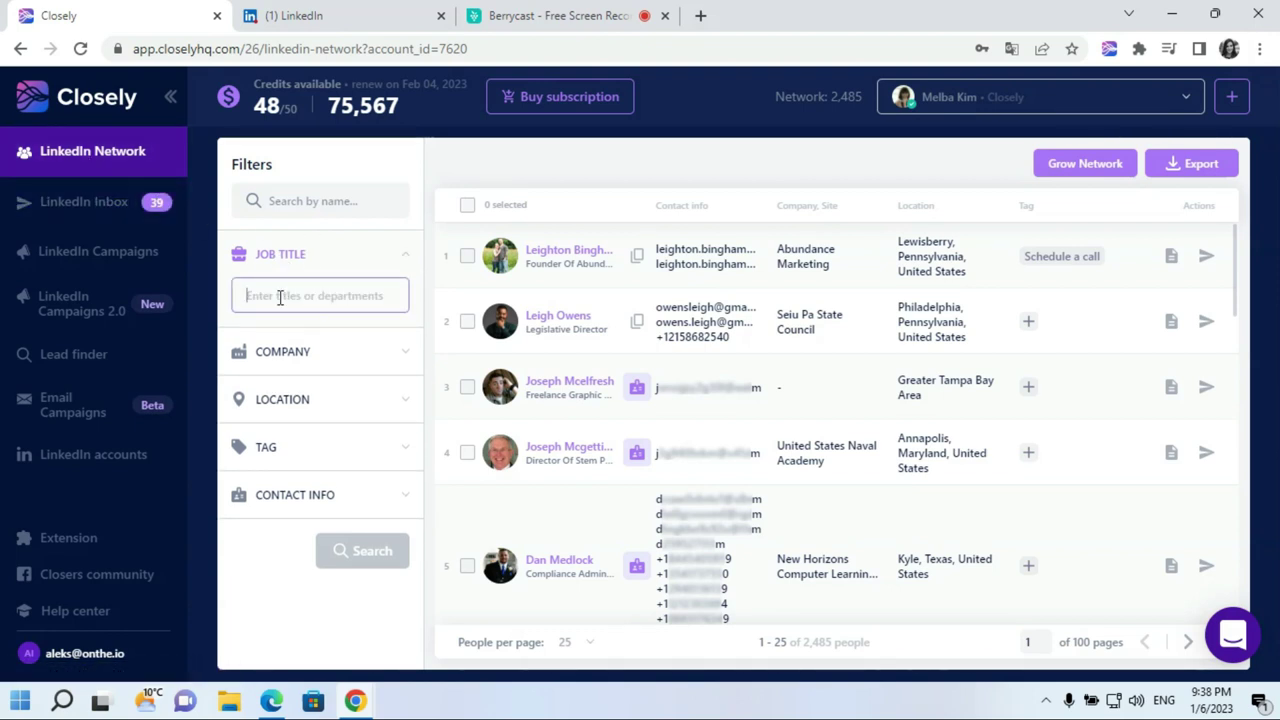
text(CEO)
key(Return)
click(371, 553)
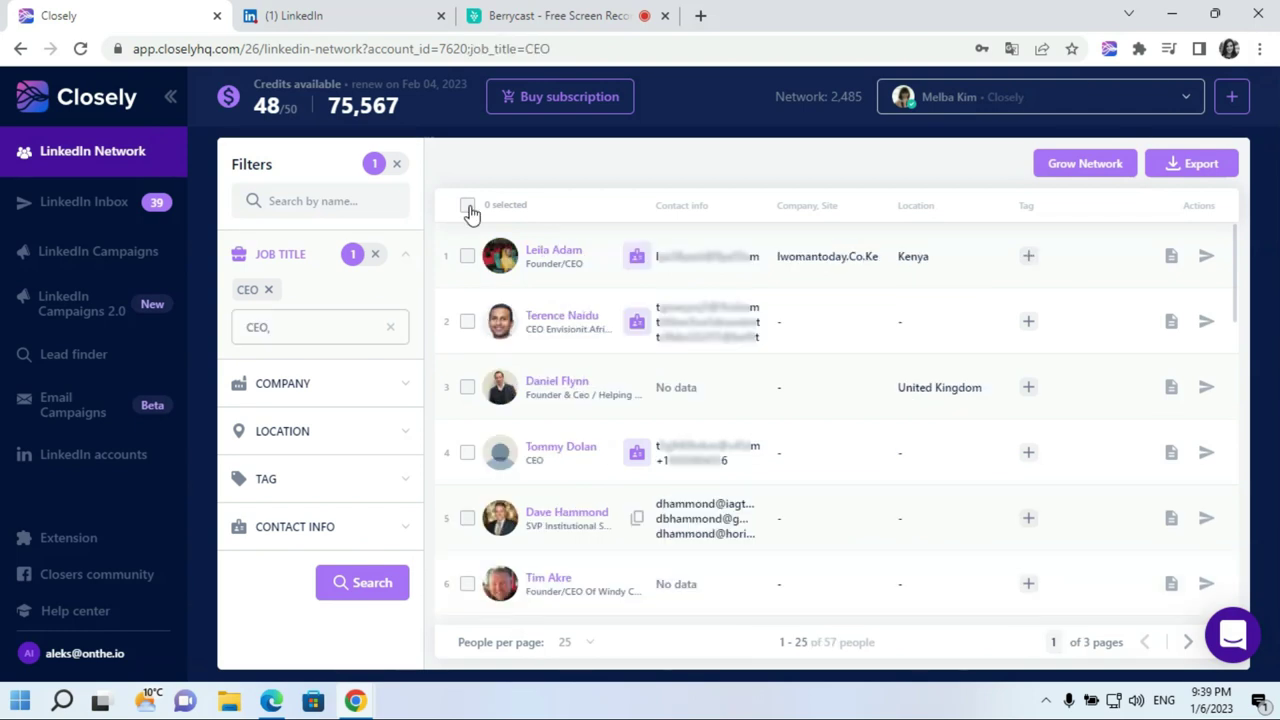
- Select all CEO contacts on the page and start a network message campaign named 2 for them
click(467, 207)
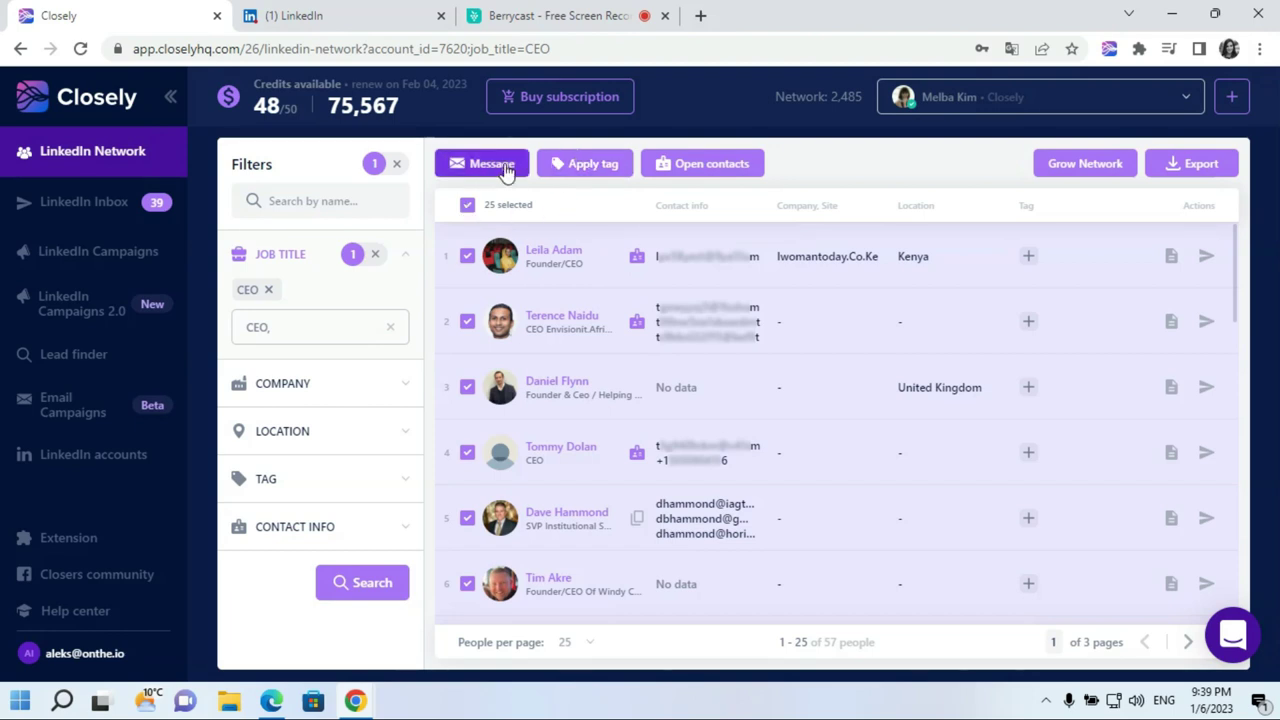
click(489, 164)
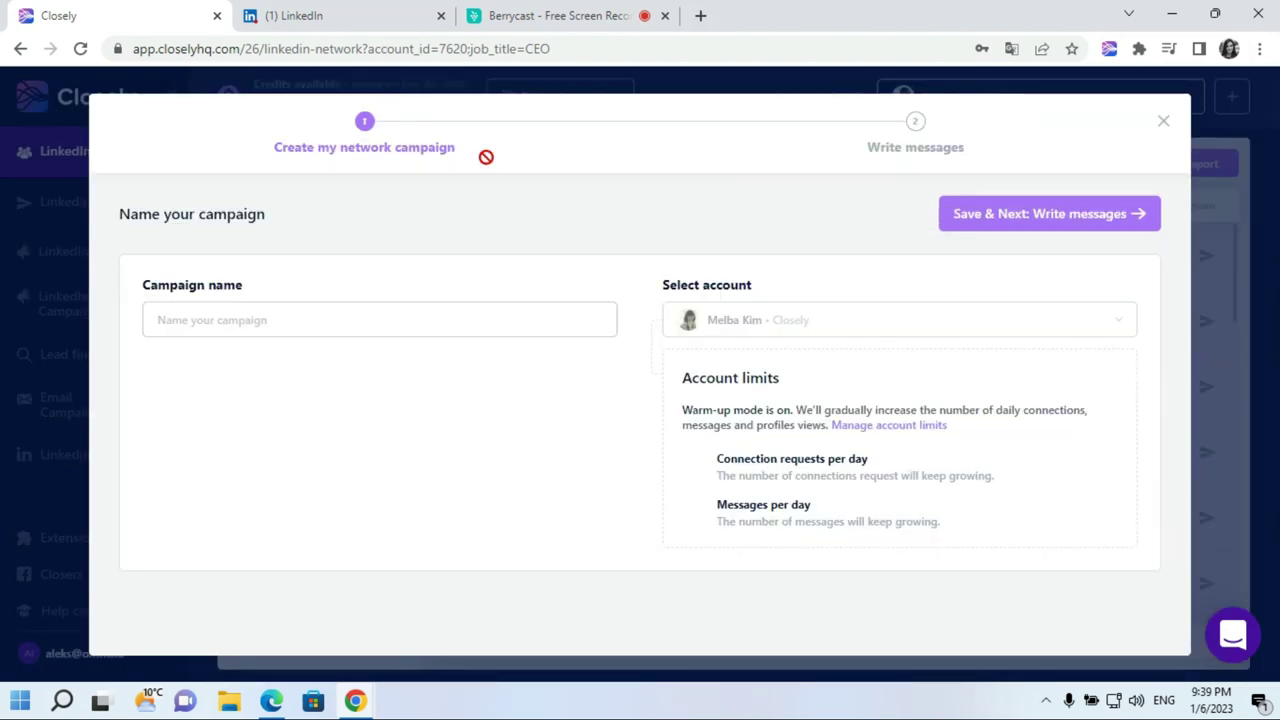
text(2)
- Proceed to writing the campaign's messages, add a second message and save the campaign as a draft
click(1077, 216)
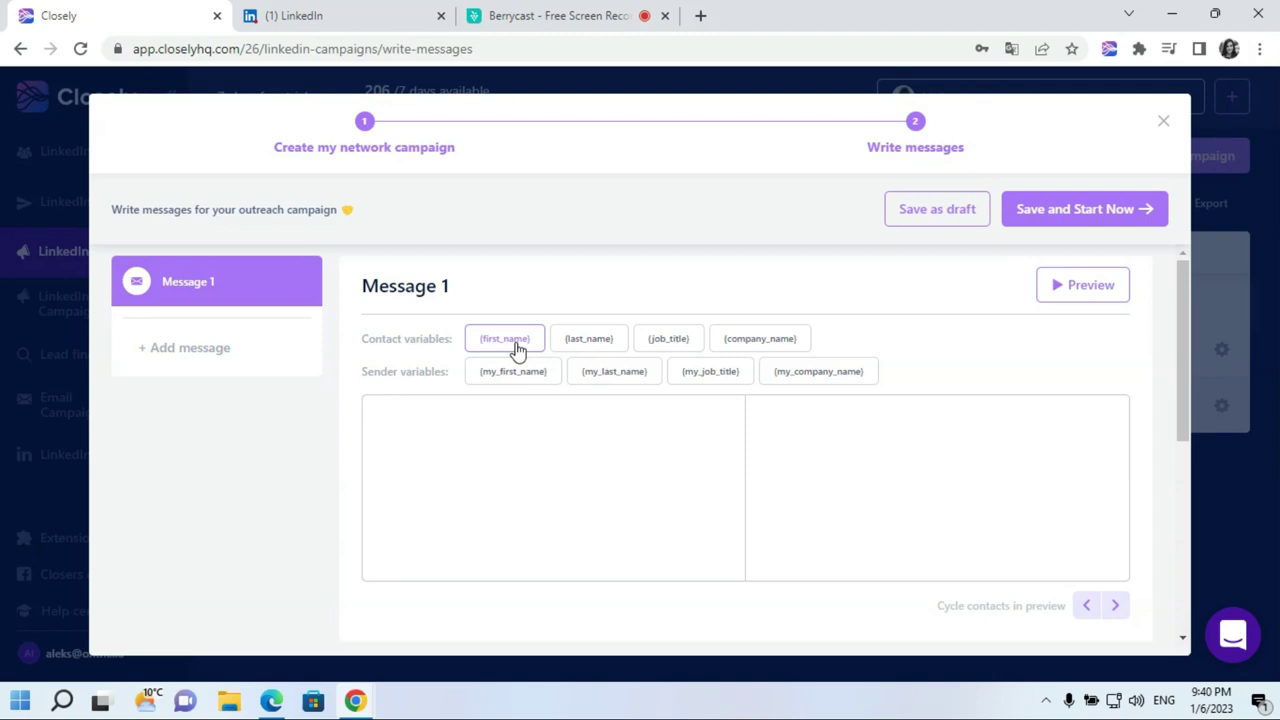
click(215, 360)
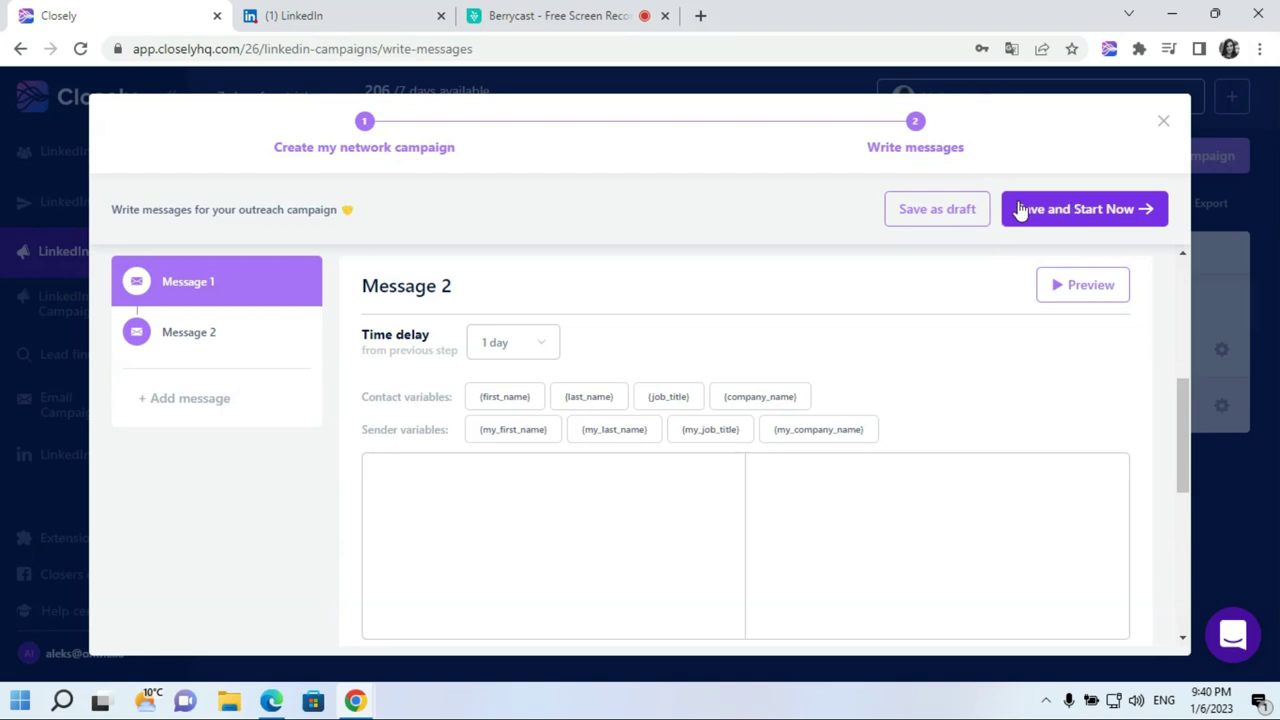
click(921, 214)
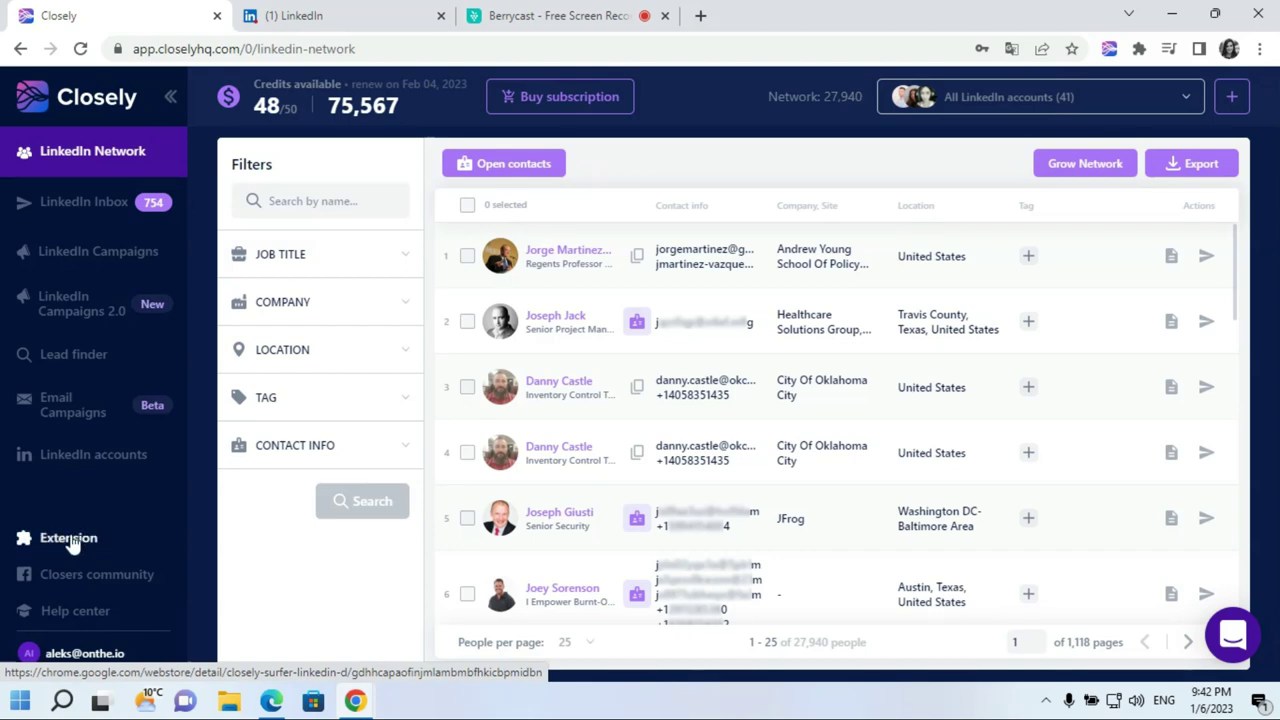
- Switch to LinkedIn, open the Closely extension and start exporting the "ceo" people search results to CSV
click(357, 17)
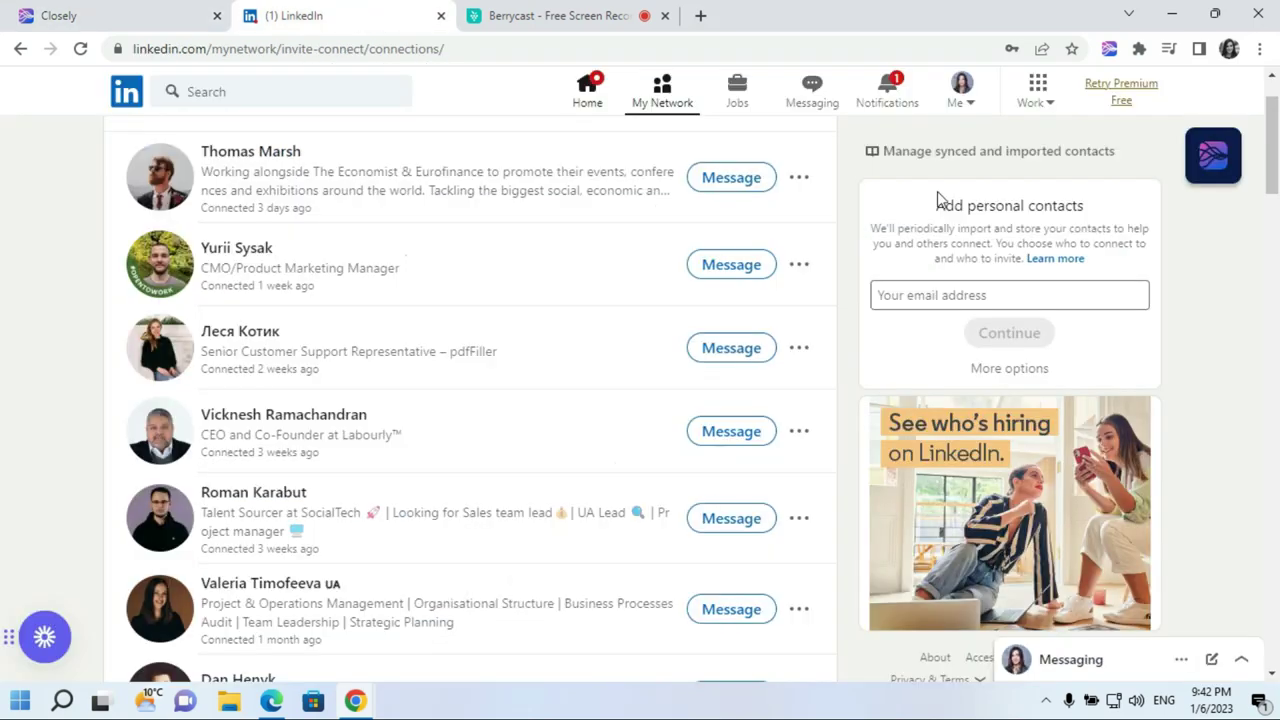
click(1213, 160)
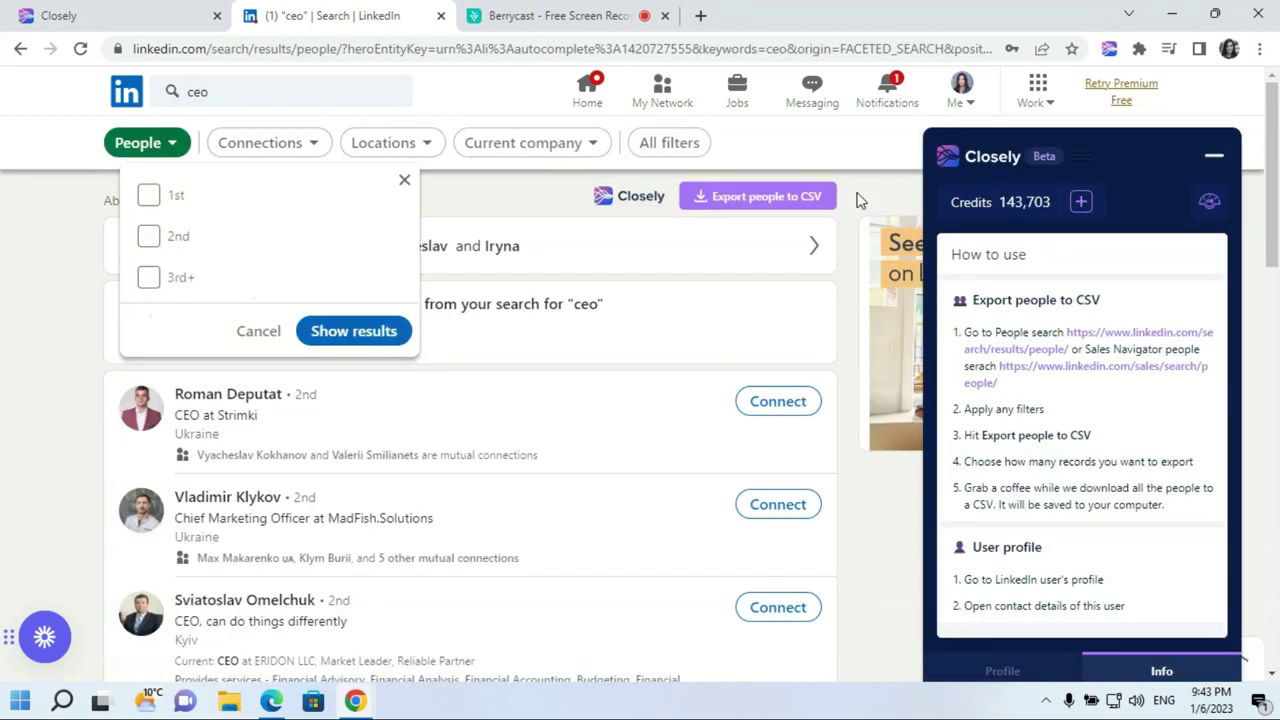
click(857, 200)
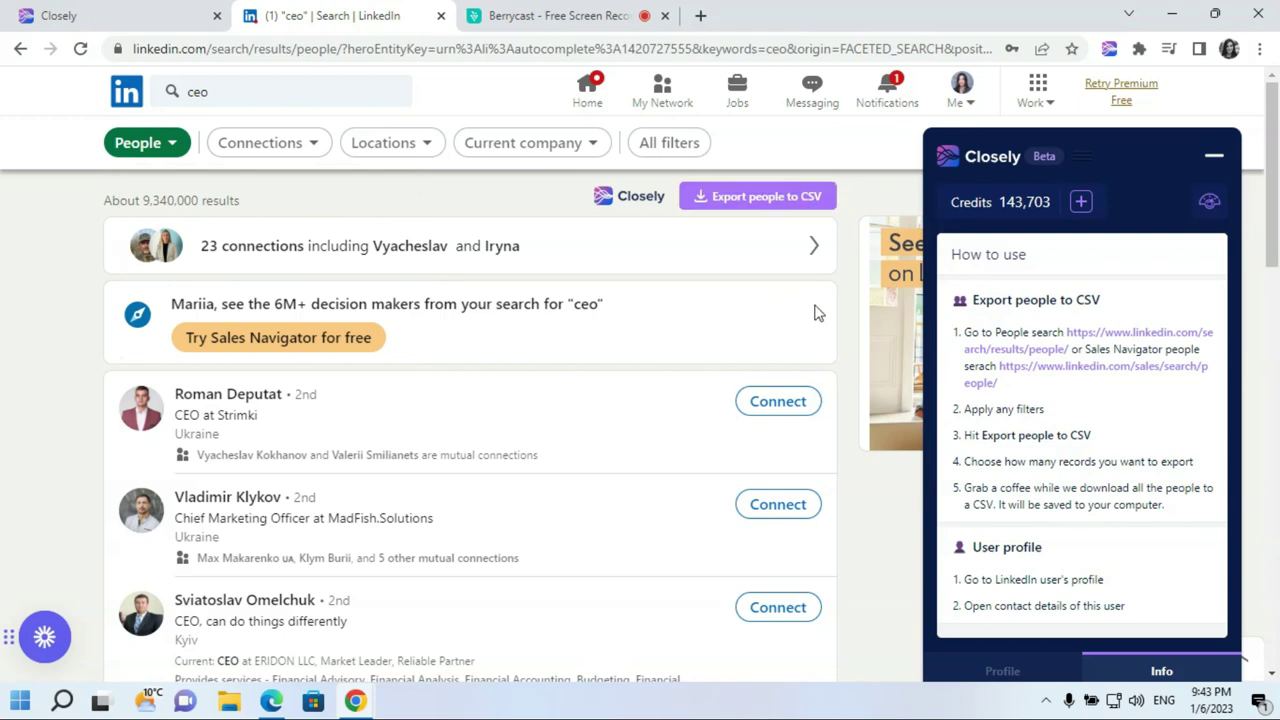
click(782, 200)
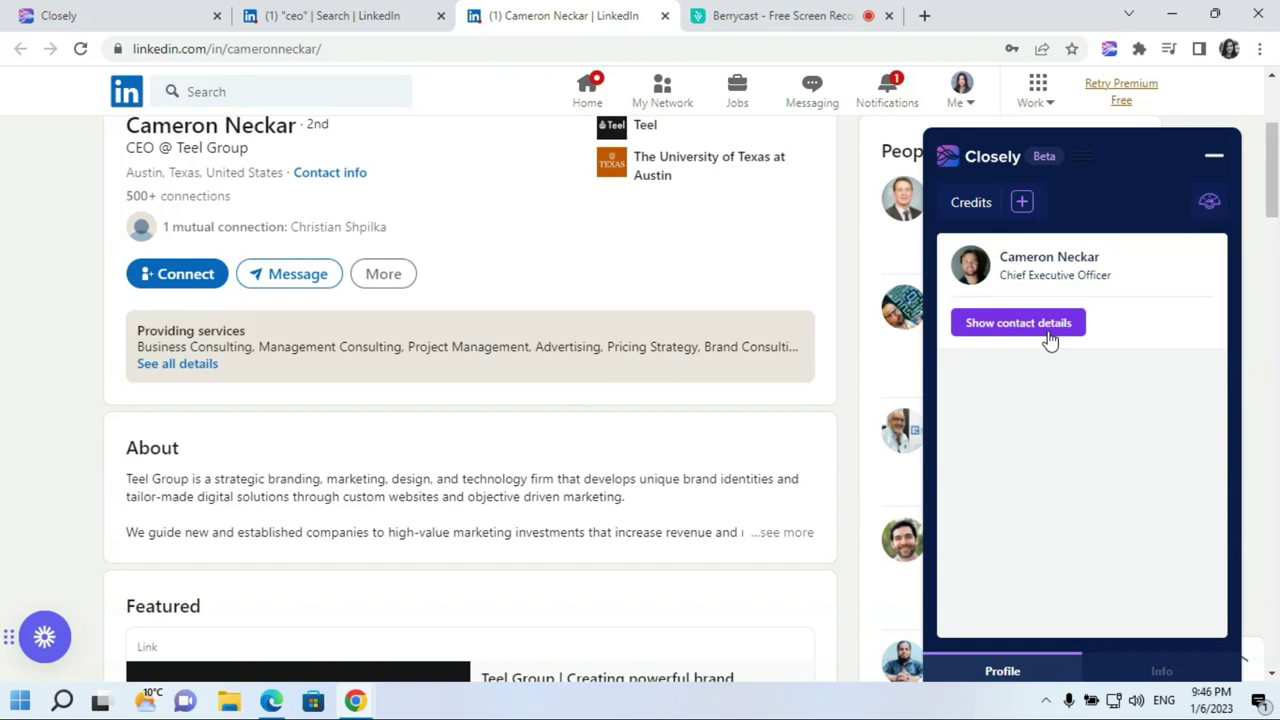
- Request the contact details of the Teel Group CEO's LinkedIn profile through the Closely extension
click(1049, 338)
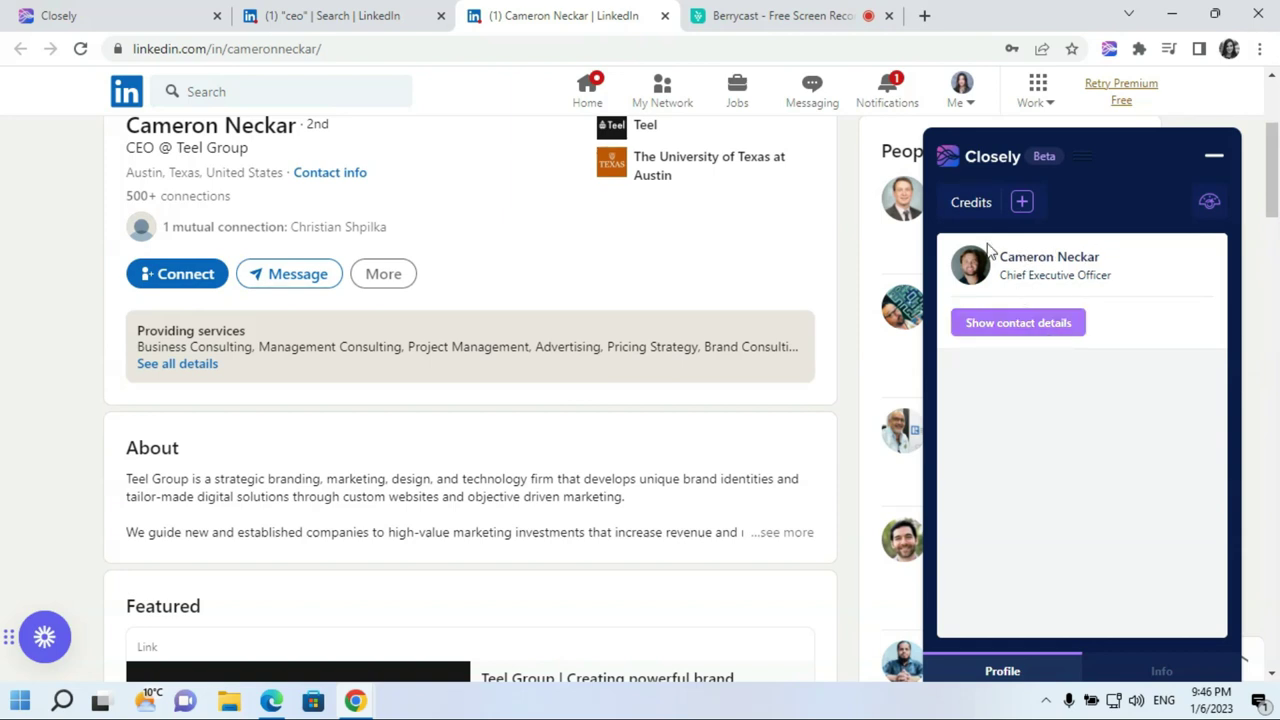